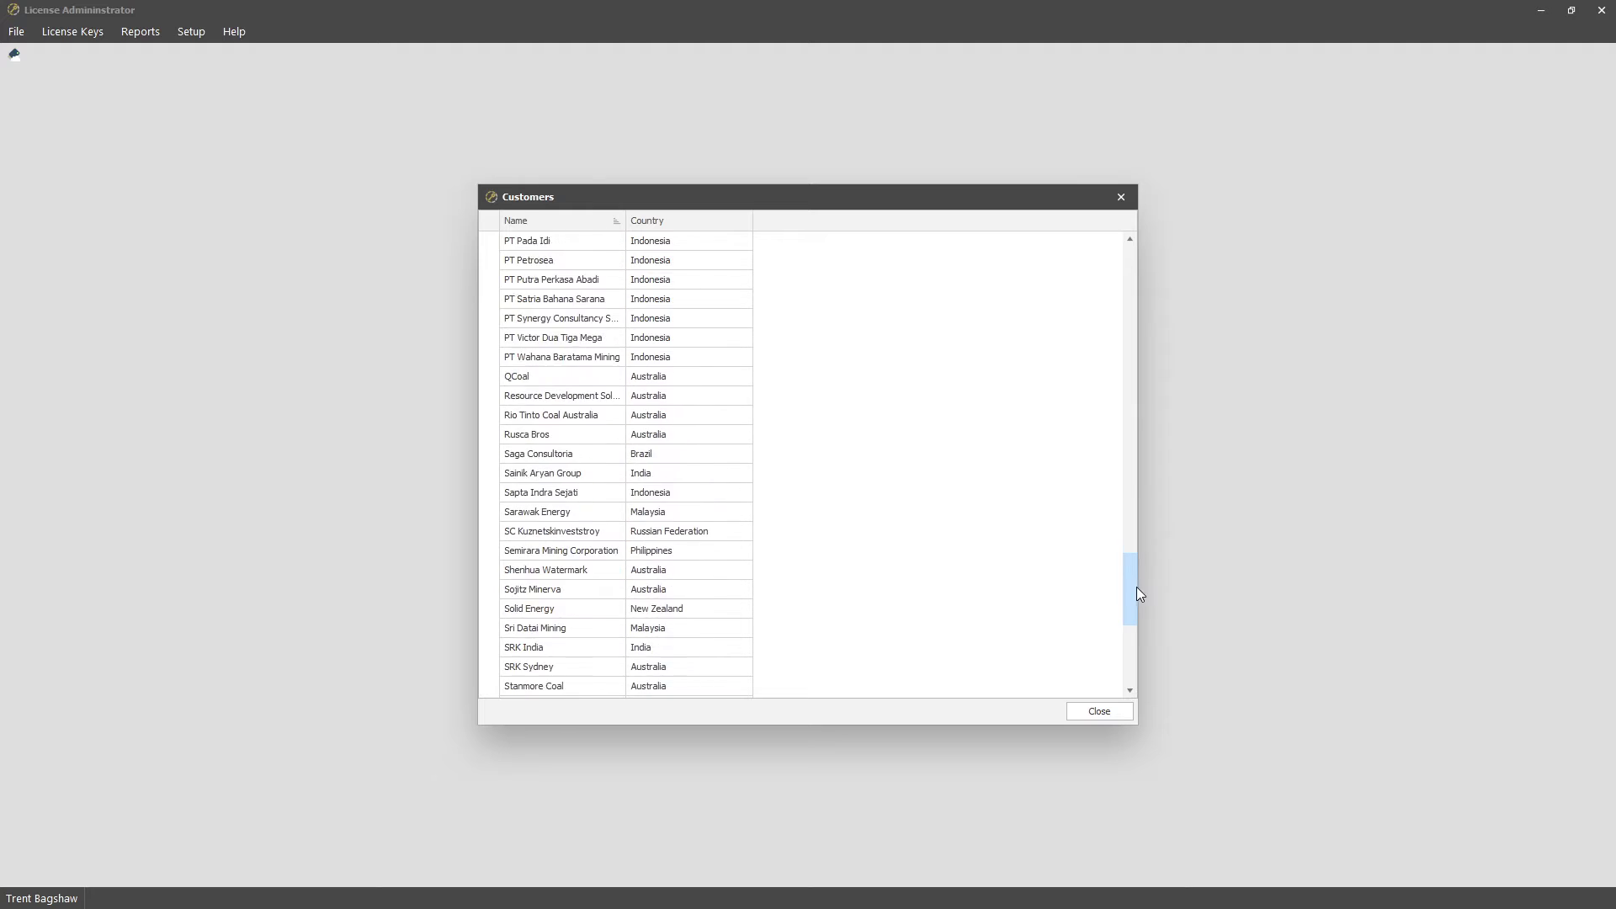
# Open the license time adjustment for the Temporary License customer and look over the Main pool's Spry hours.
pyautogui.click(594, 519)
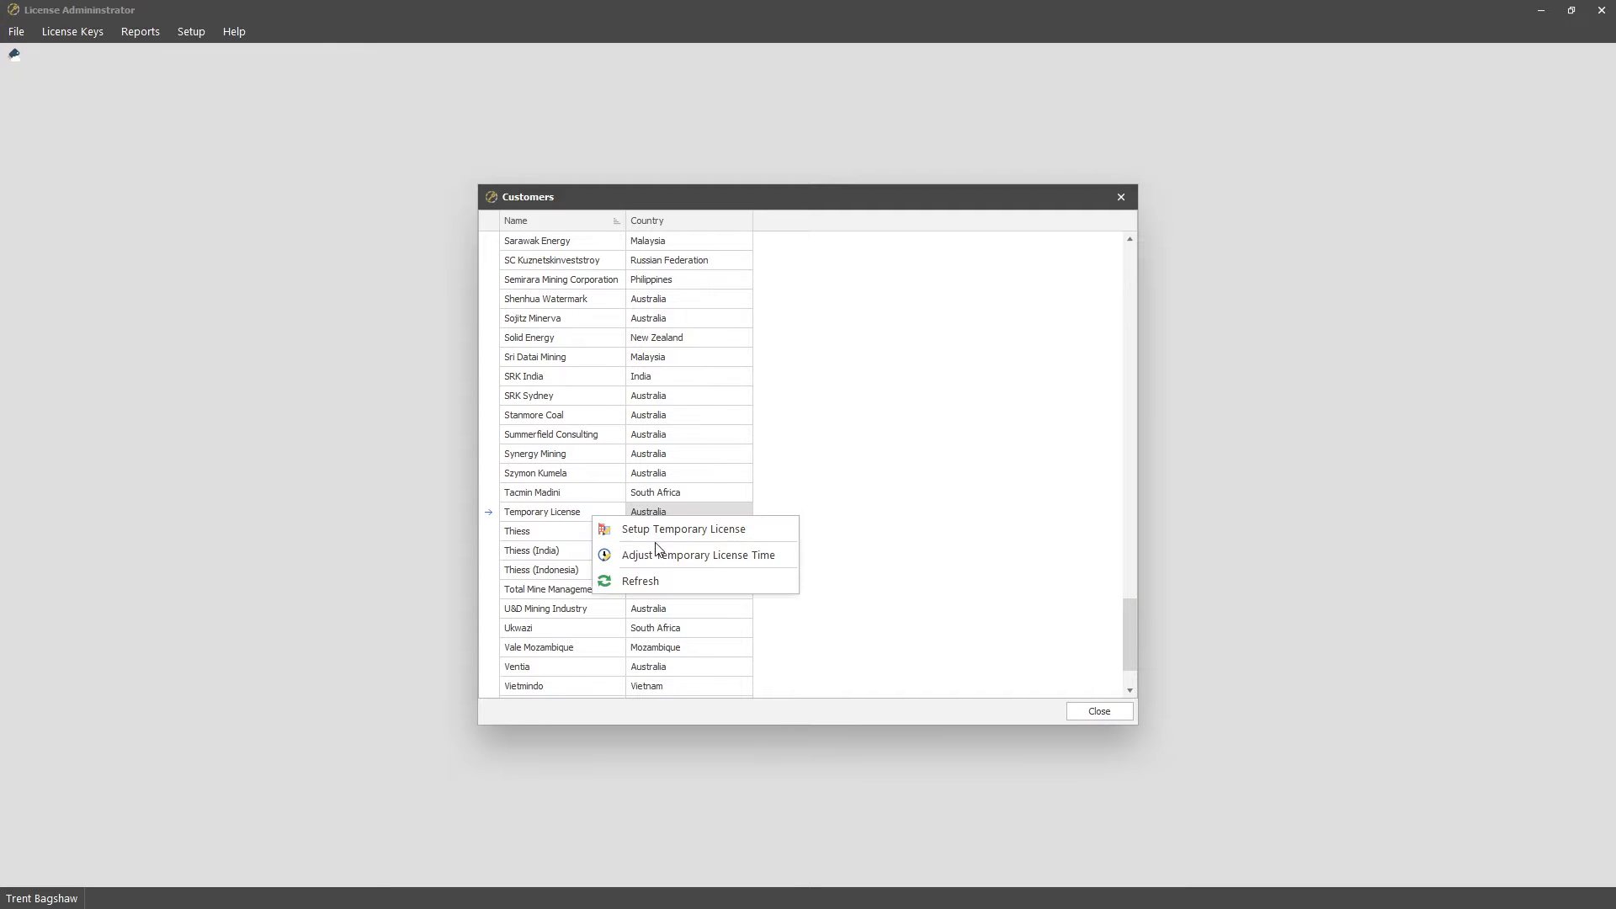
pyautogui.click(790, 561)
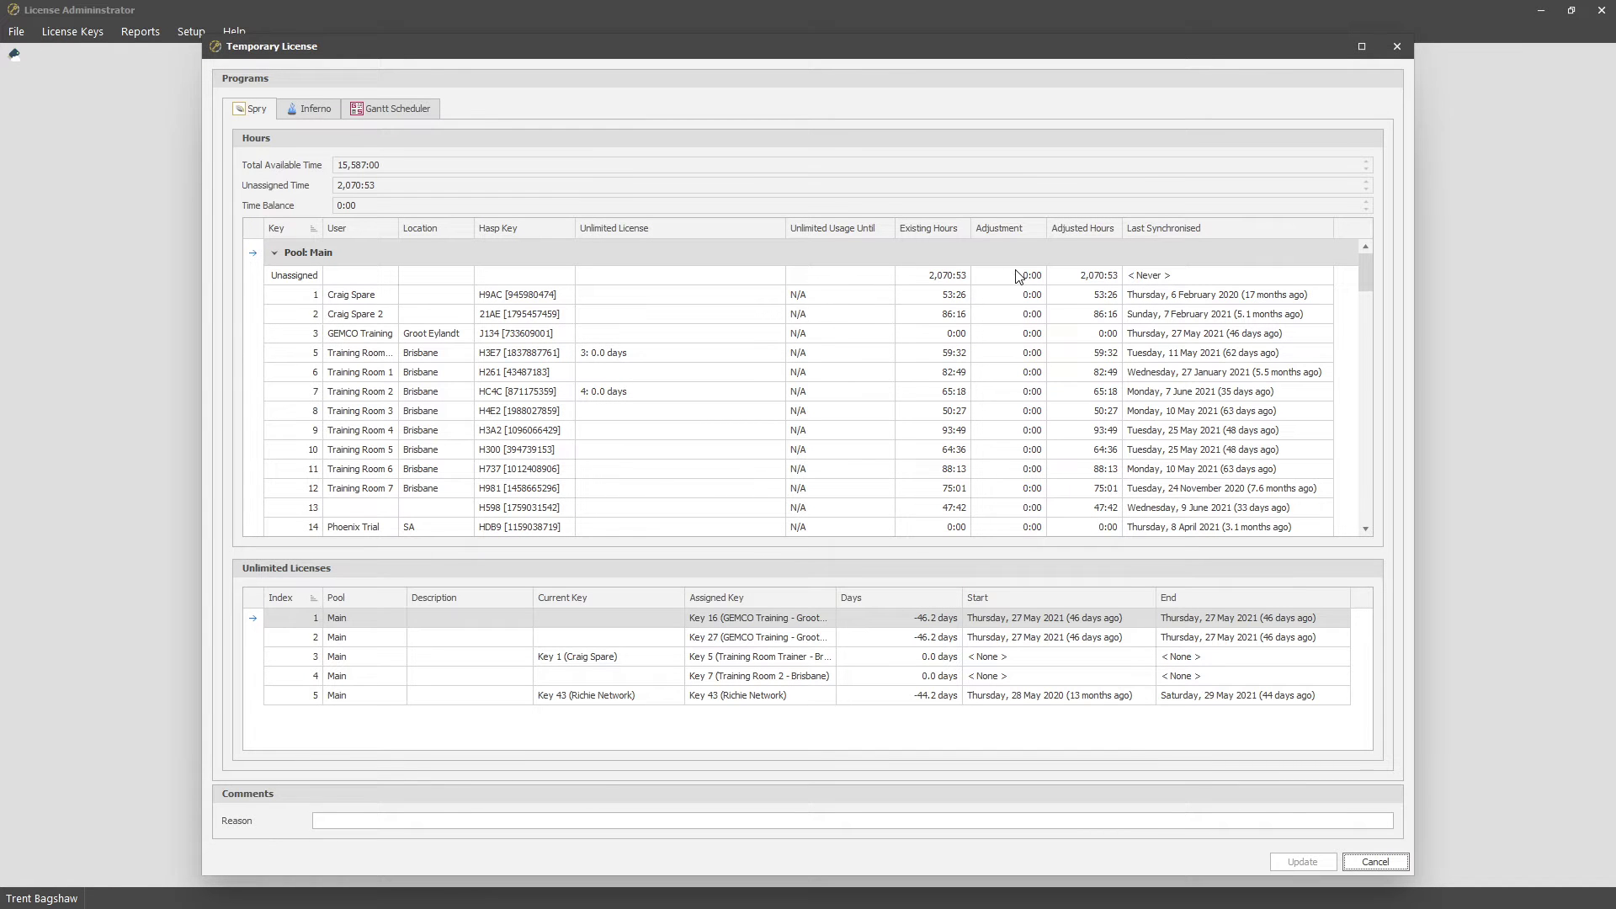
pyautogui.click(304, 277)
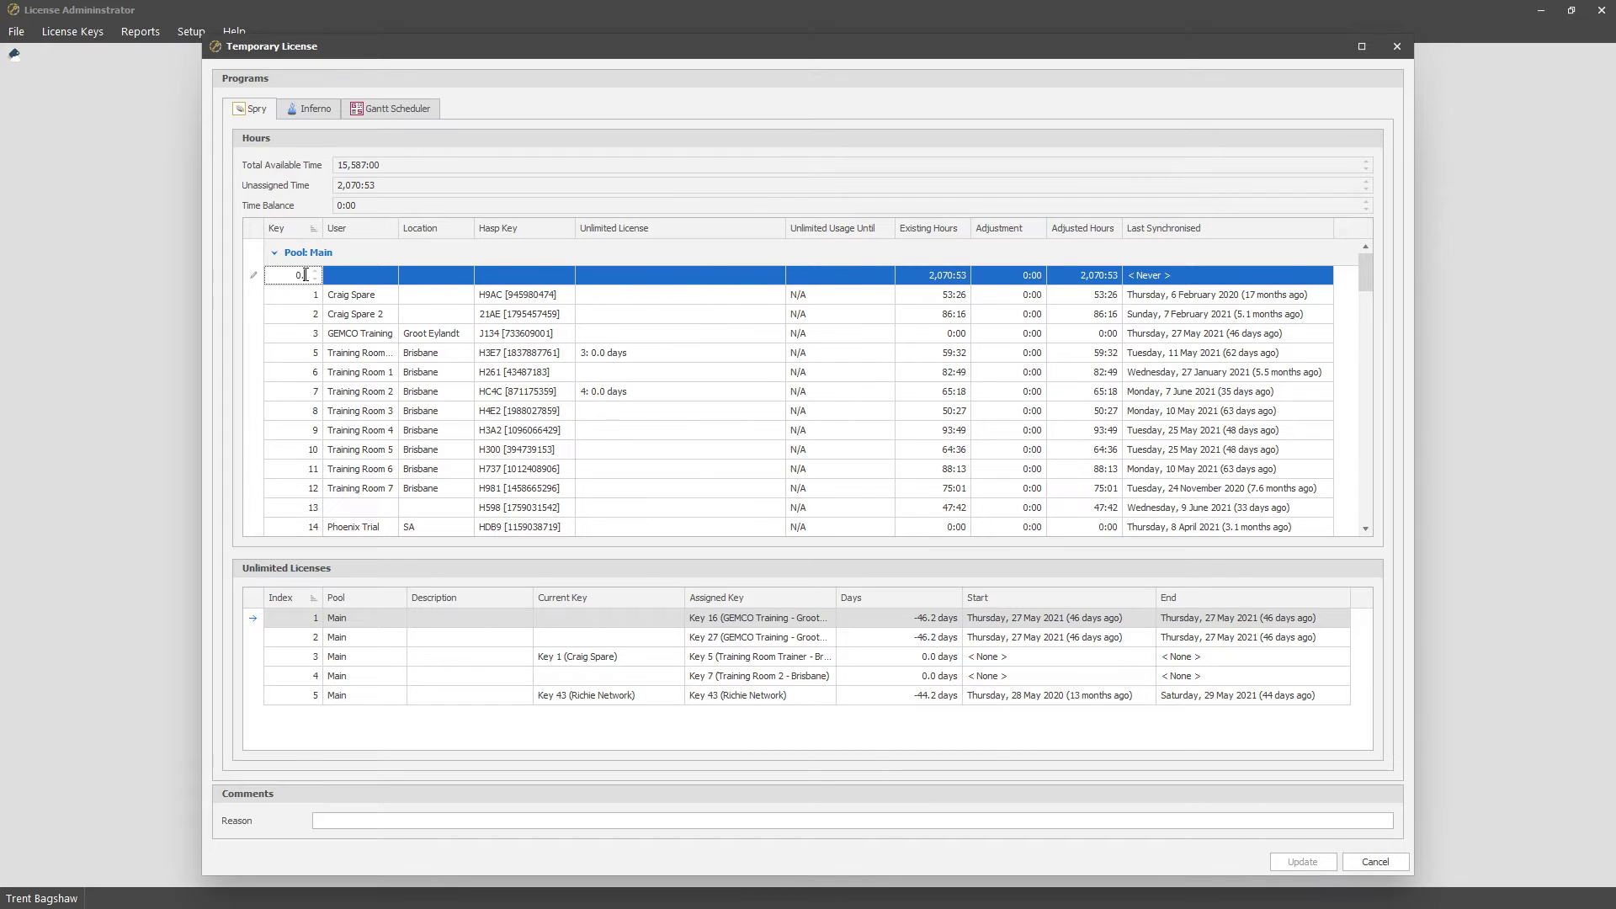
pyautogui.click(1006, 296)
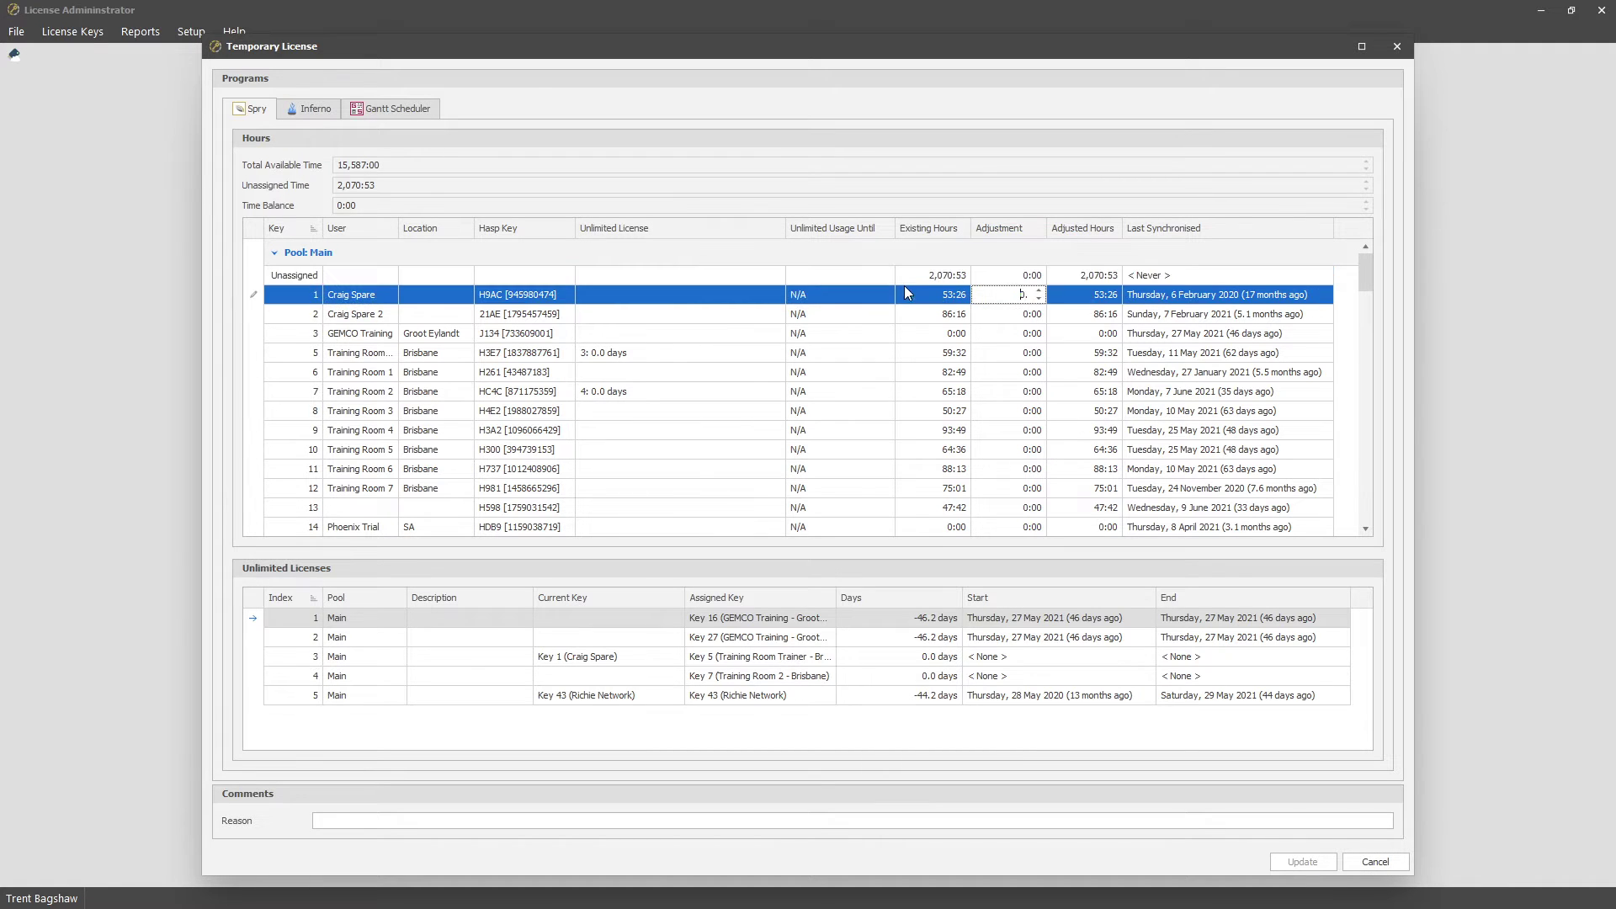
pyautogui.click(295, 276)
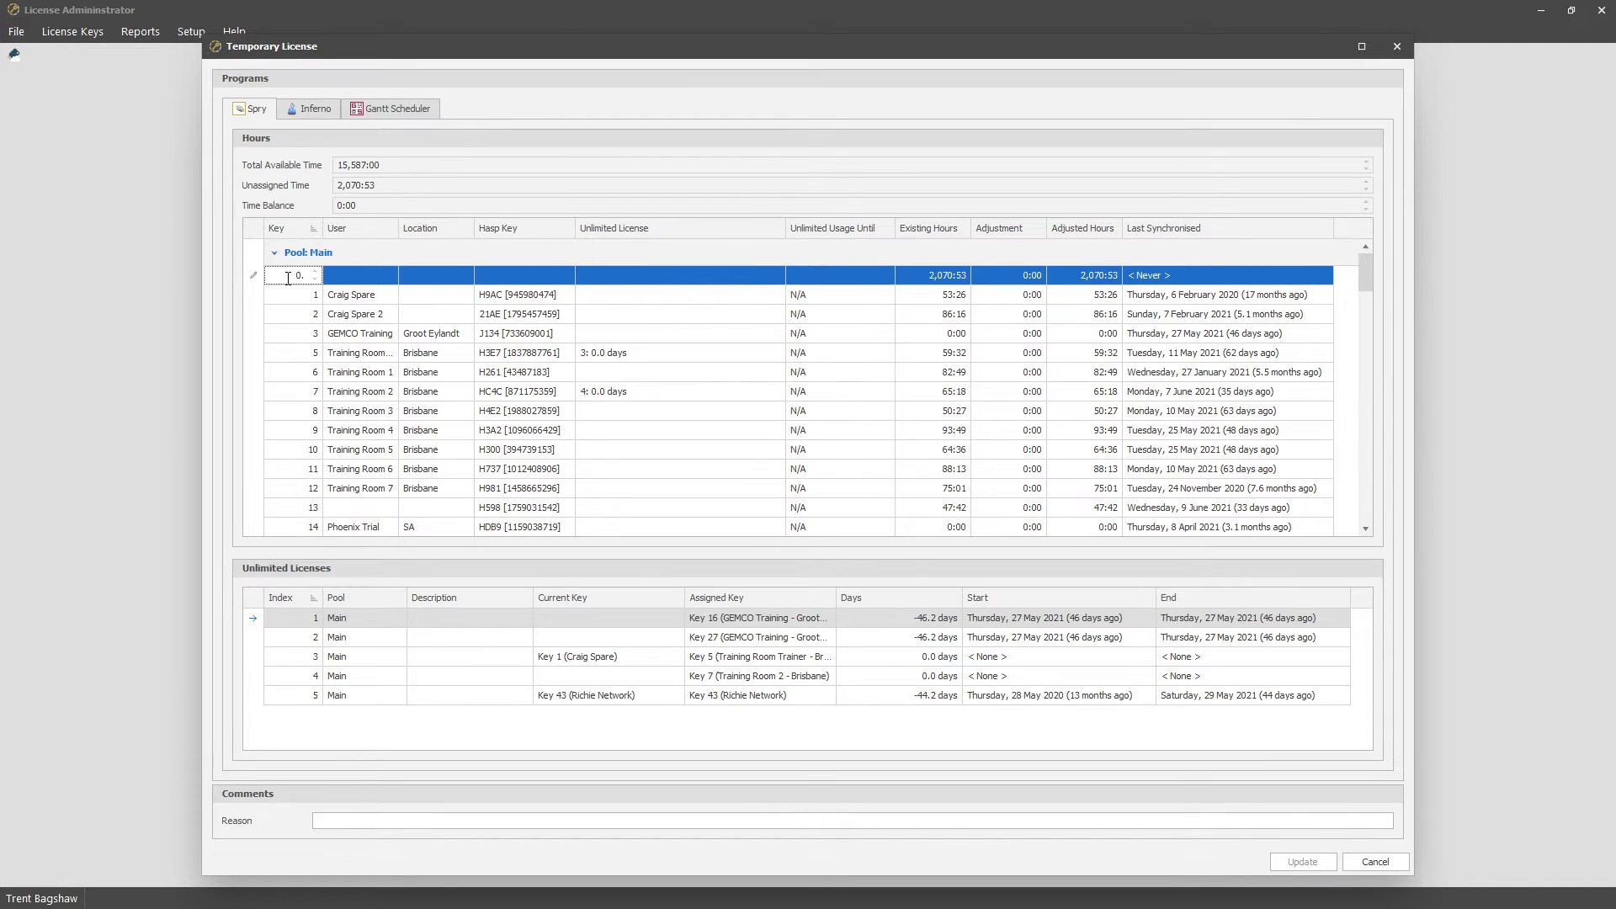
pyautogui.click(1020, 335)
pyautogui.click(1020, 527)
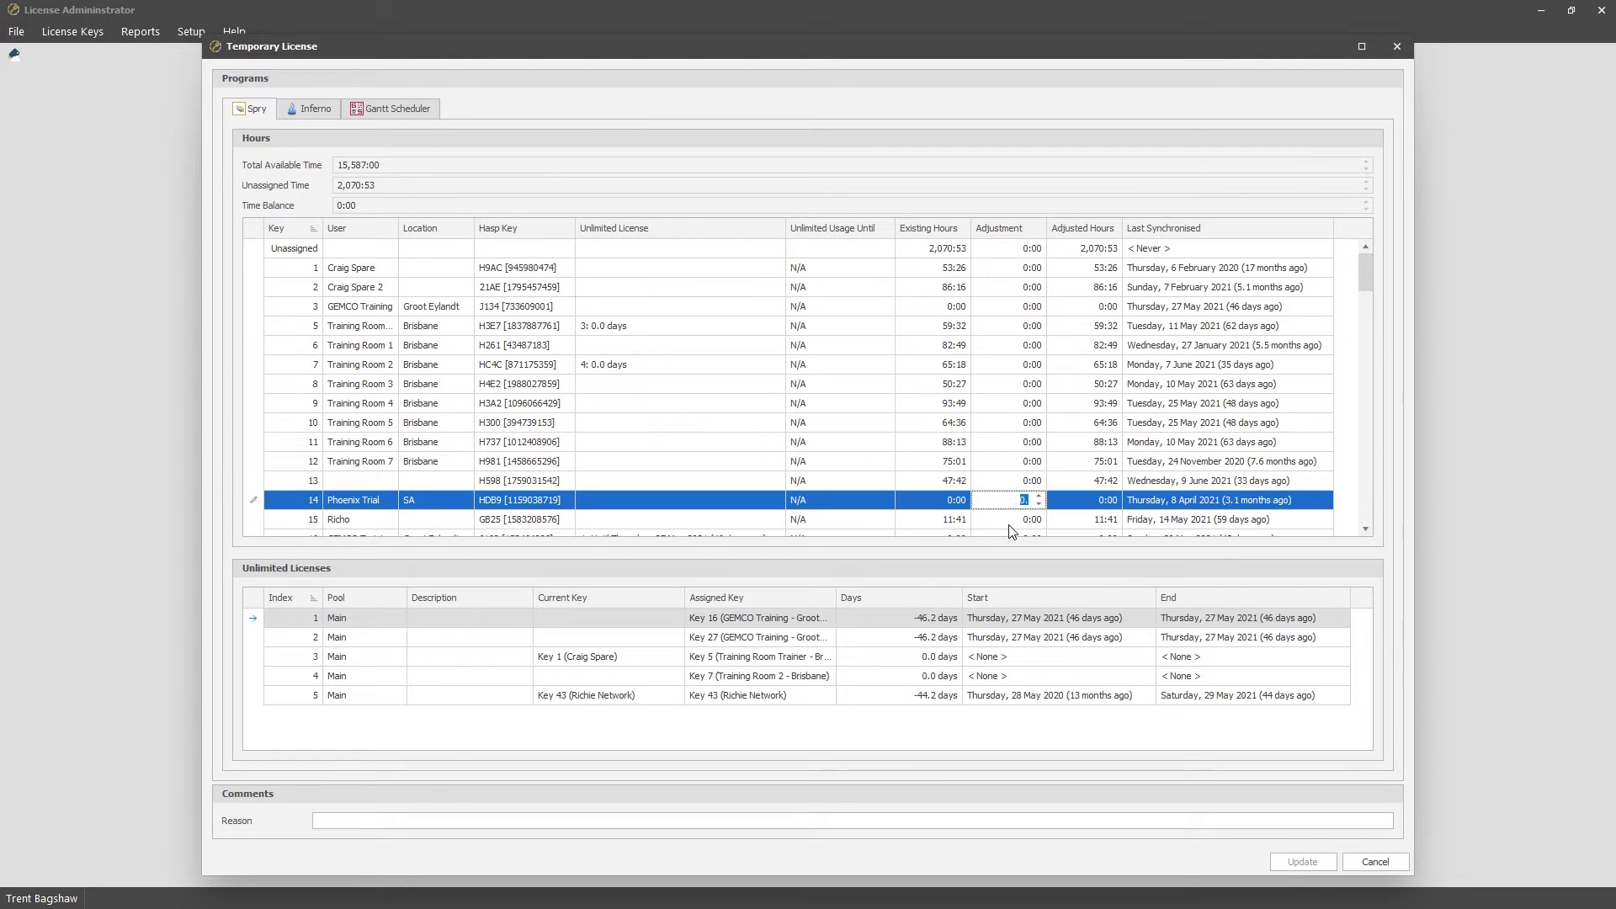
# Assign all the remaining unassigned Spry time in the Main pool to key 26.
pyautogui.moveTo(1361, 276); pyautogui.dragTo(1363, 322)
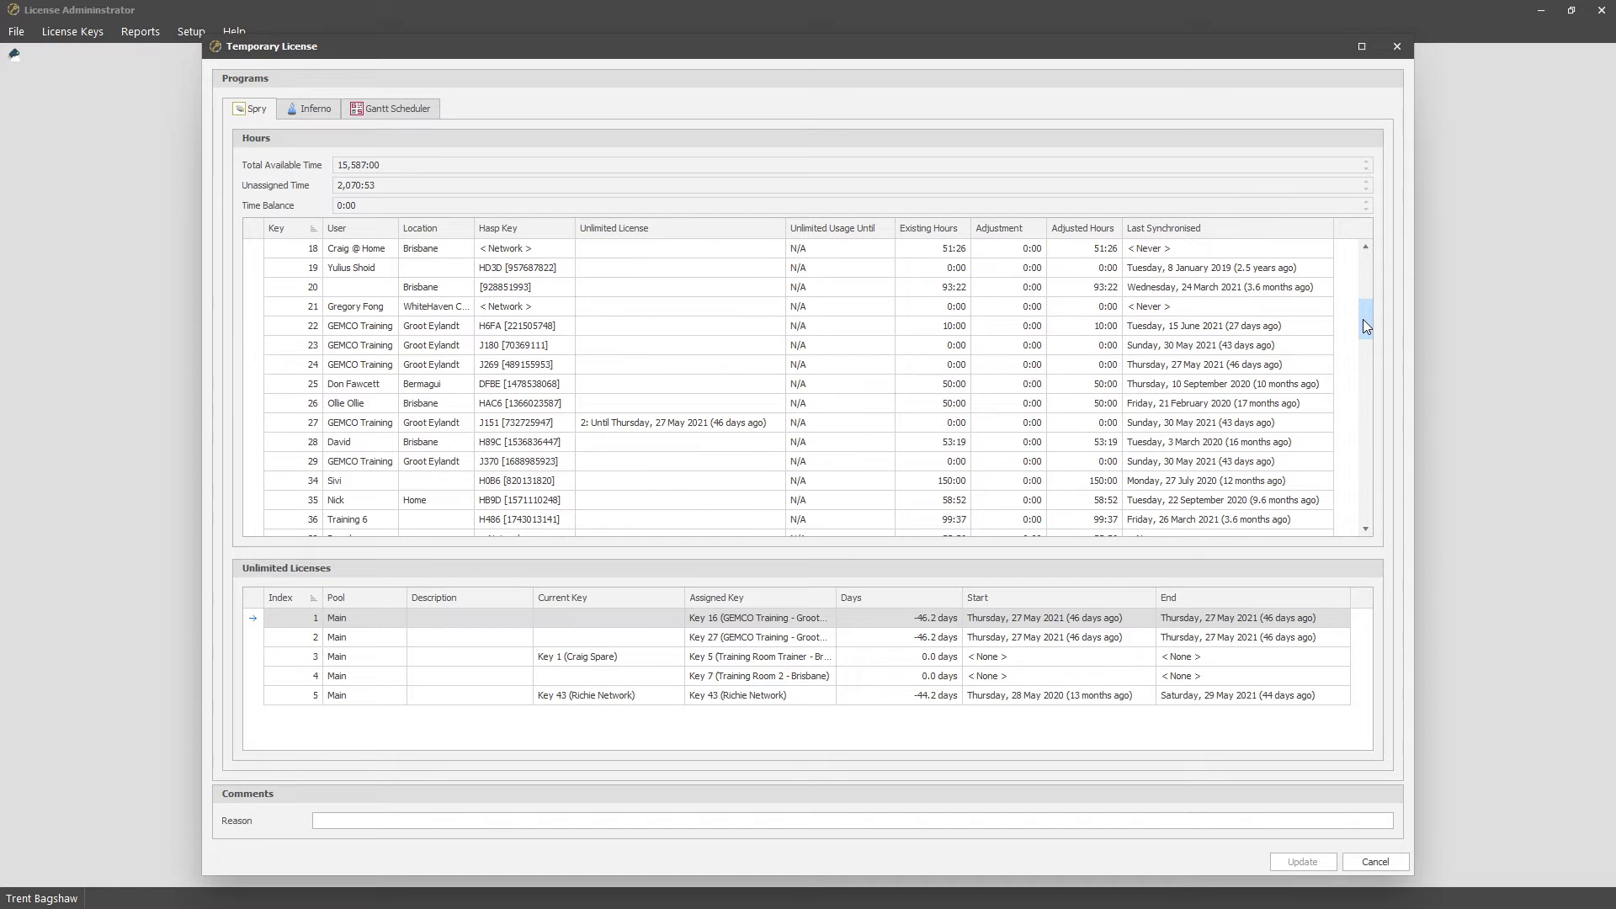
pyautogui.click(1006, 404)
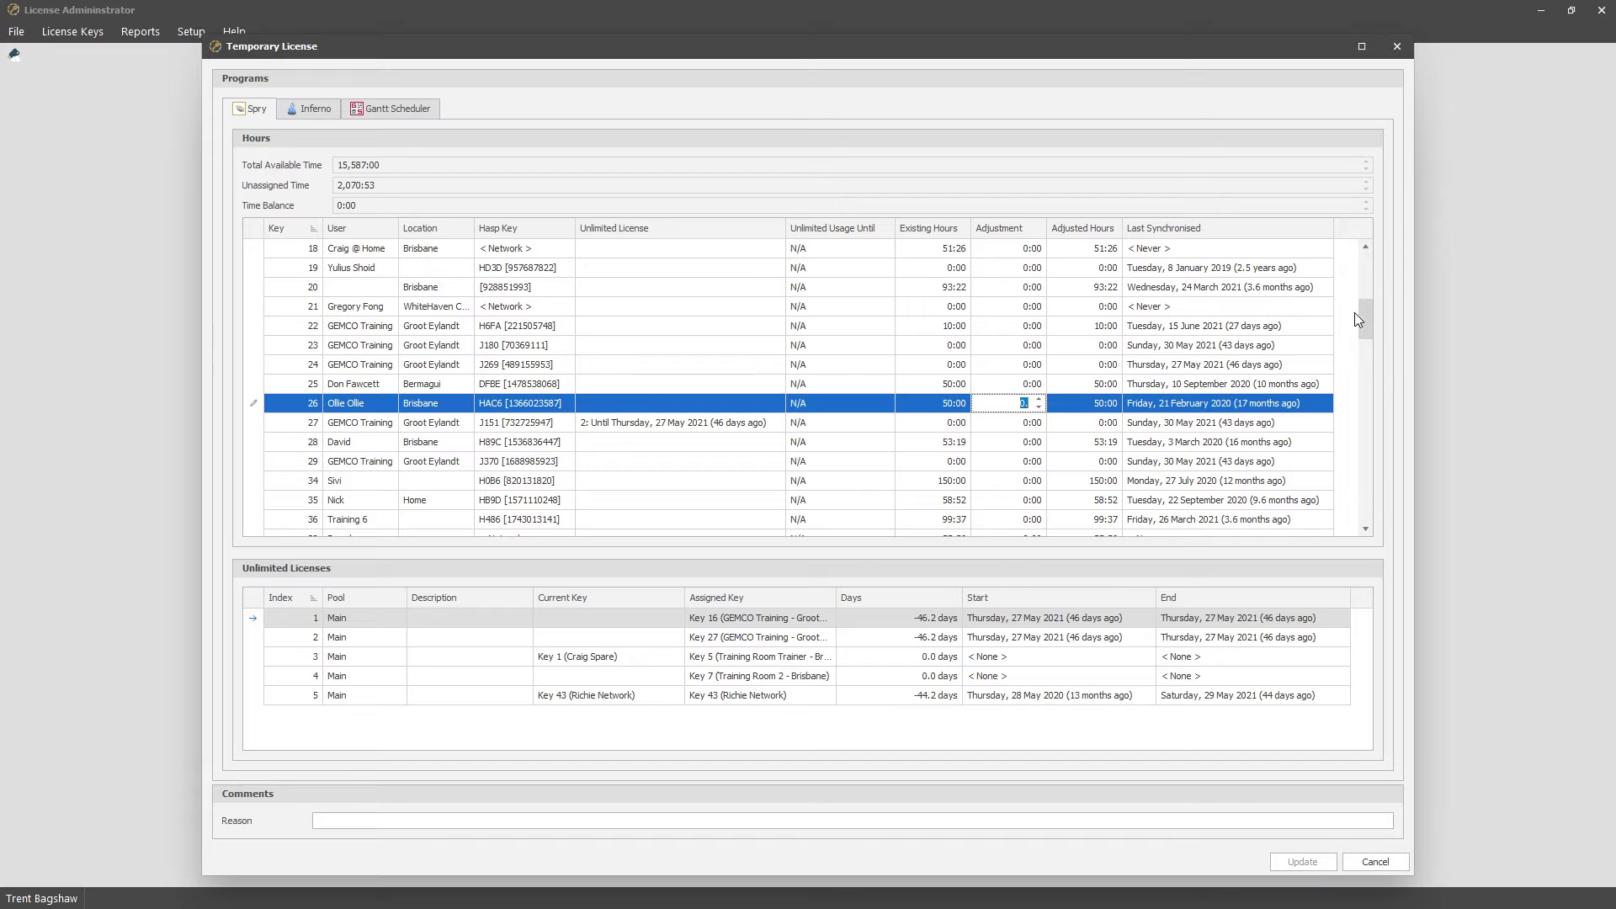
pyautogui.moveTo(1356, 313)
pyautogui.mouseDown()
pyautogui.moveTo(1357, 244)
pyautogui.moveTo(1362, 321)
pyautogui.mouseUp()
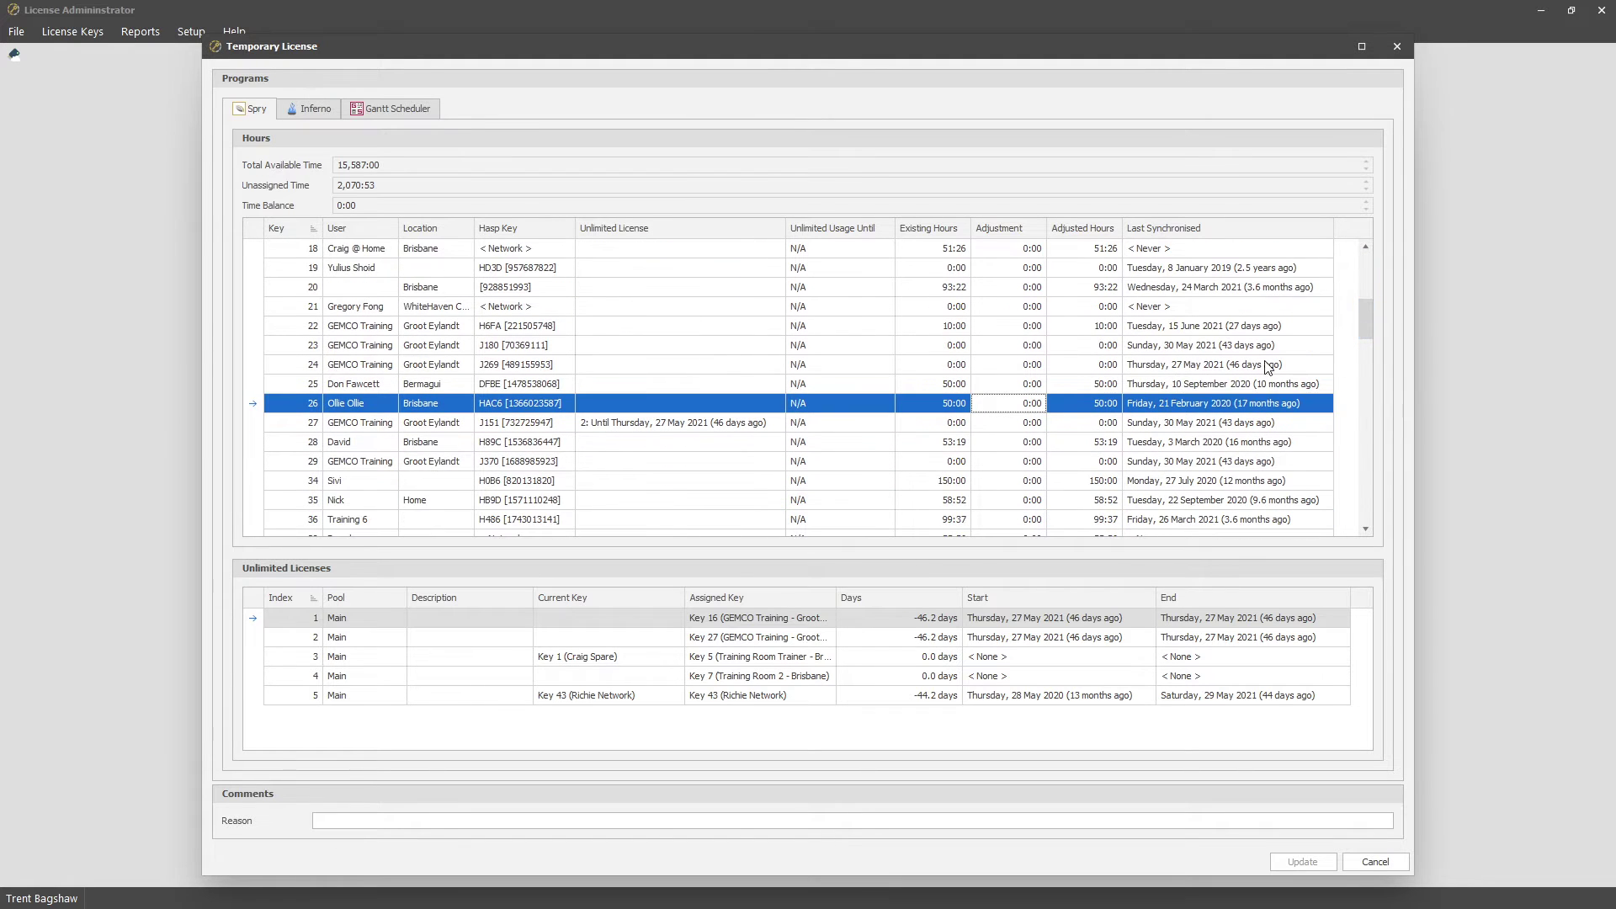
pyautogui.rightClick(1015, 405)
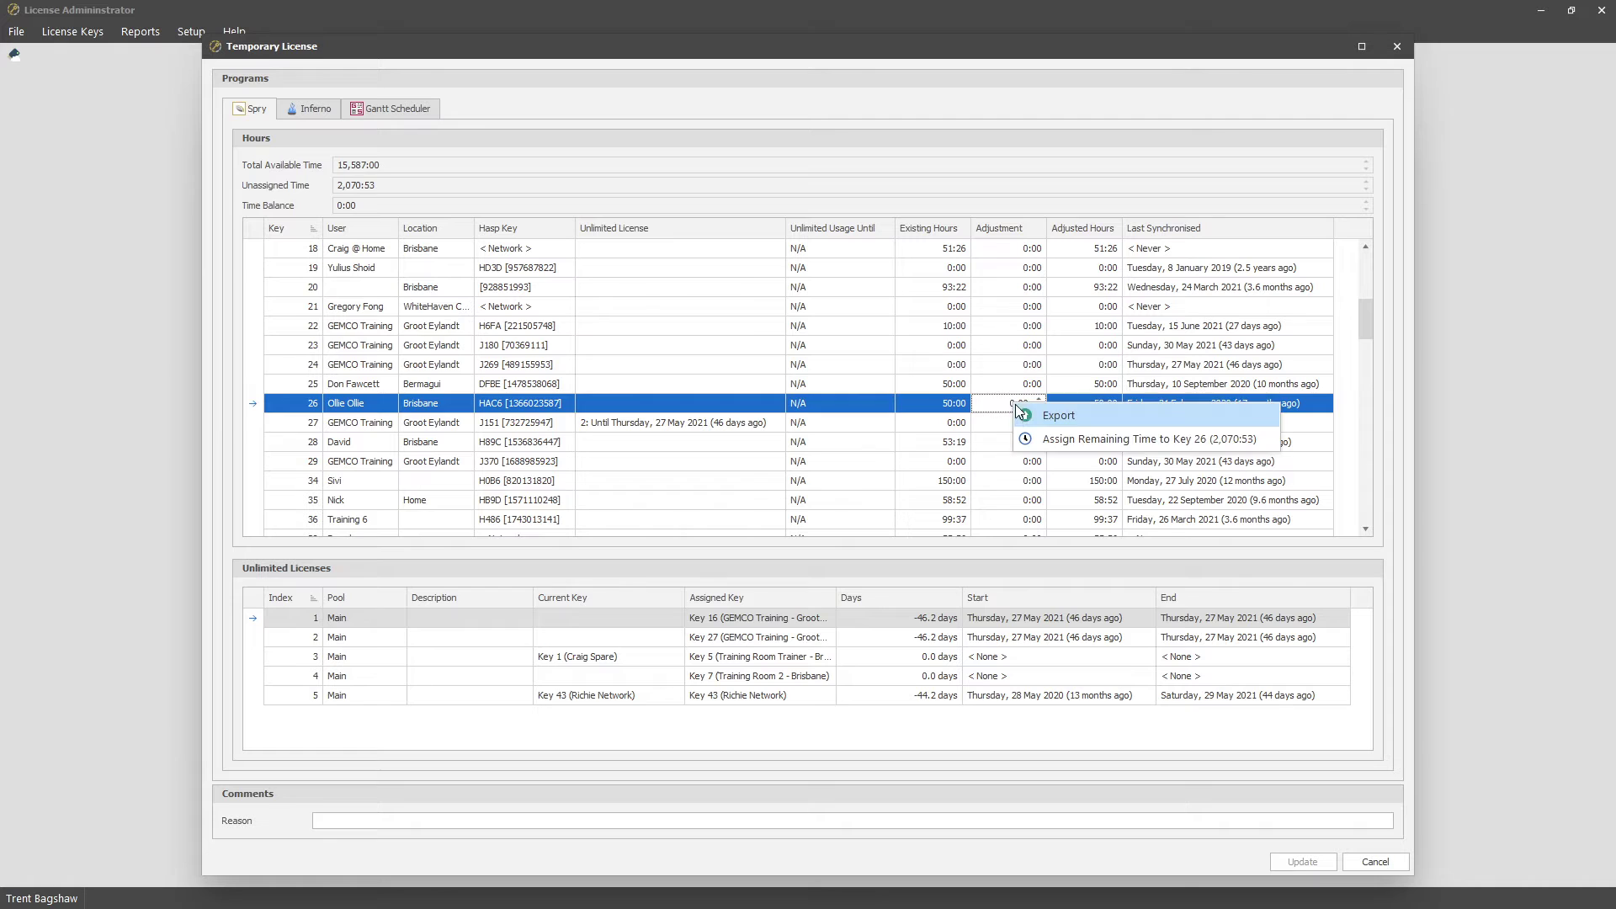
pyautogui.click(1091, 440)
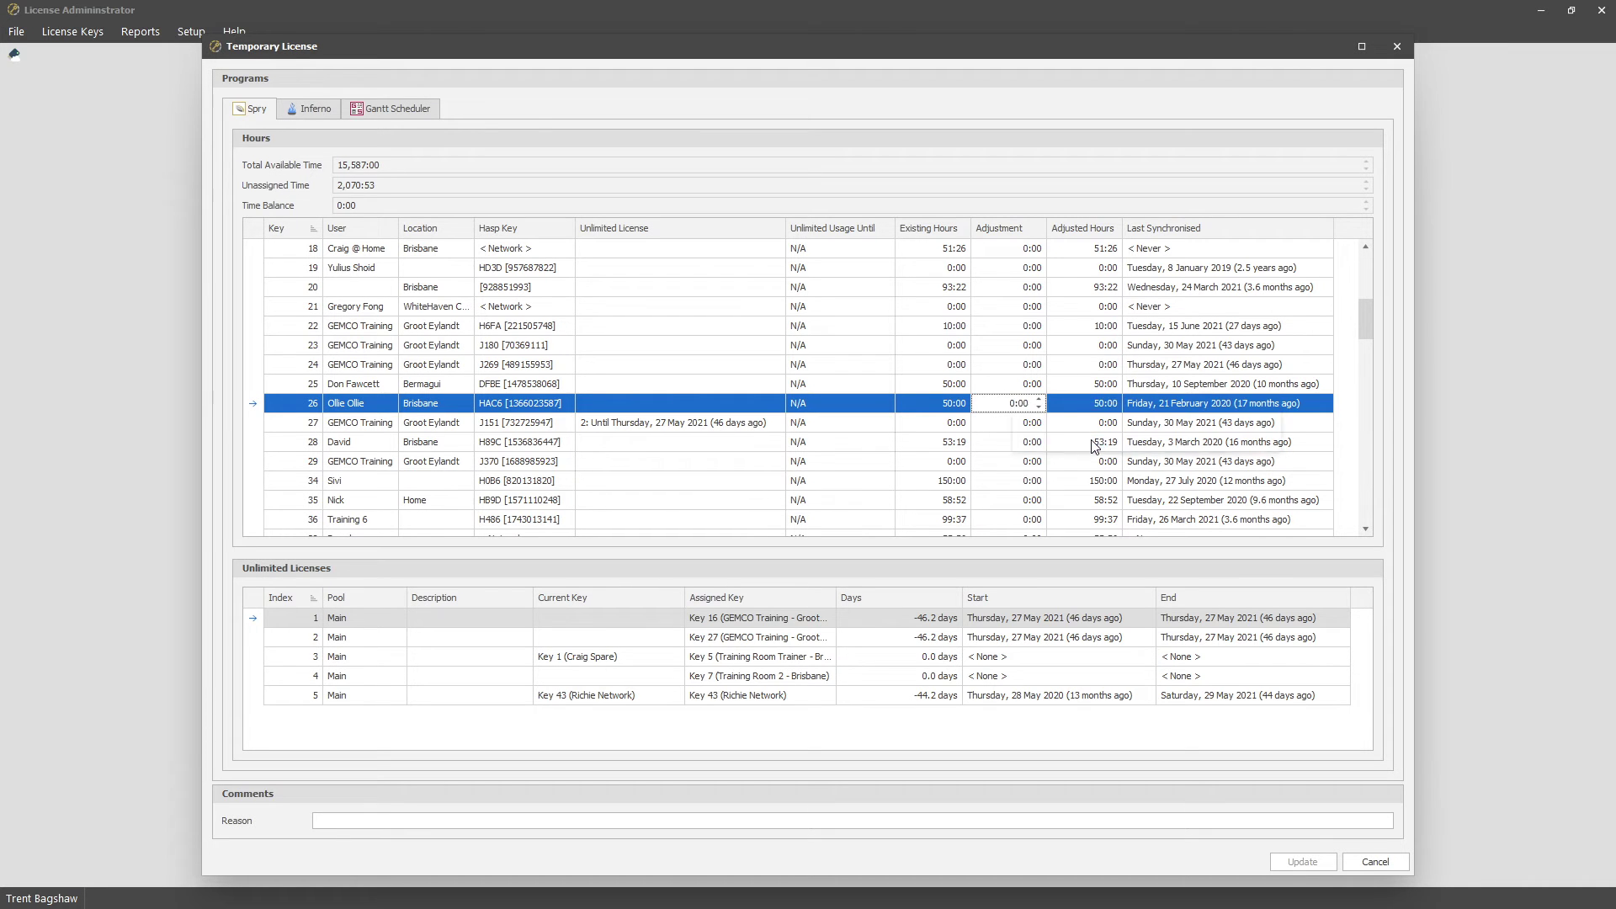
# Set key 26's adjustment to 2,071:53 and try to apply the update.
pyautogui.click(1015, 406)
pyautogui.press('Return')
pyautogui.click(1302, 862)
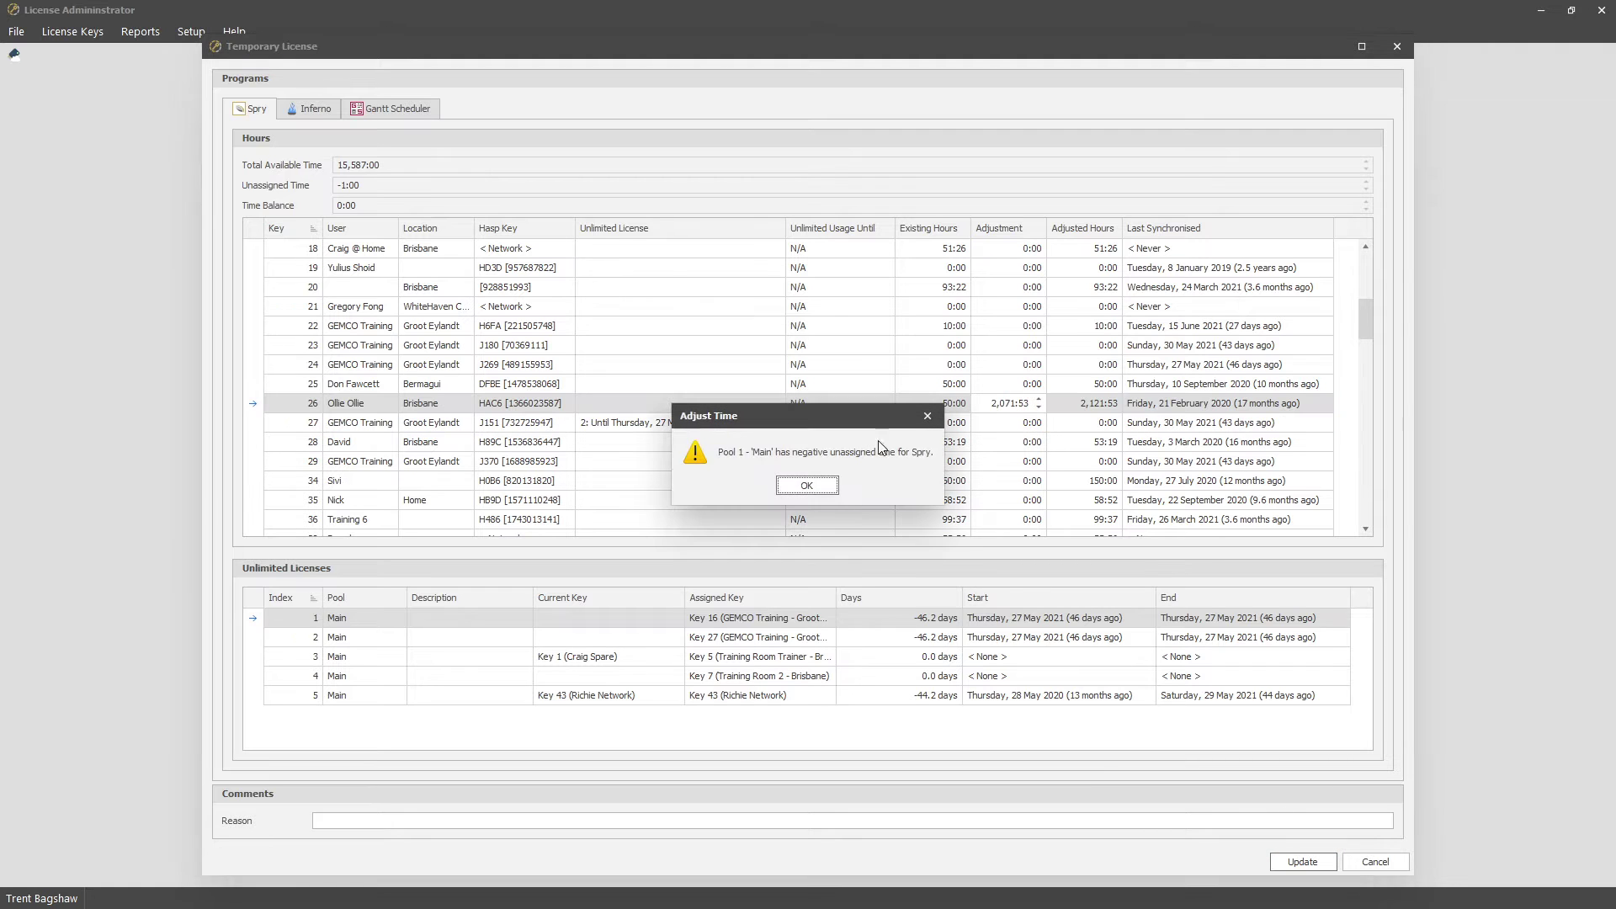
pyautogui.click(806, 486)
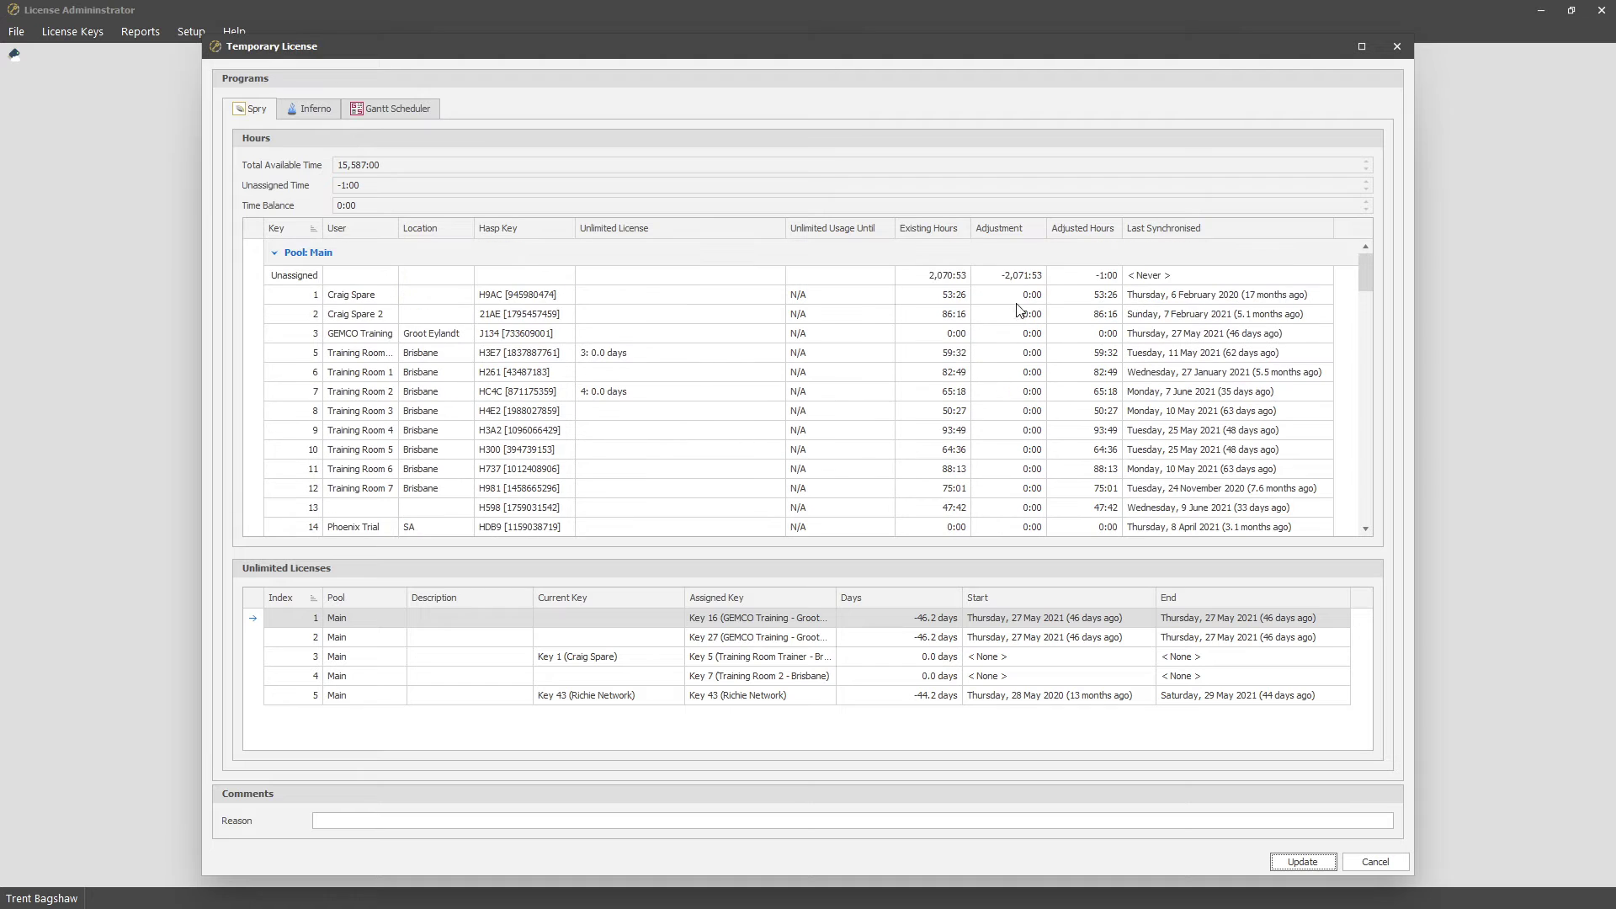
# Reset key 26's adjustment to 0.
pyautogui.click(1087, 277)
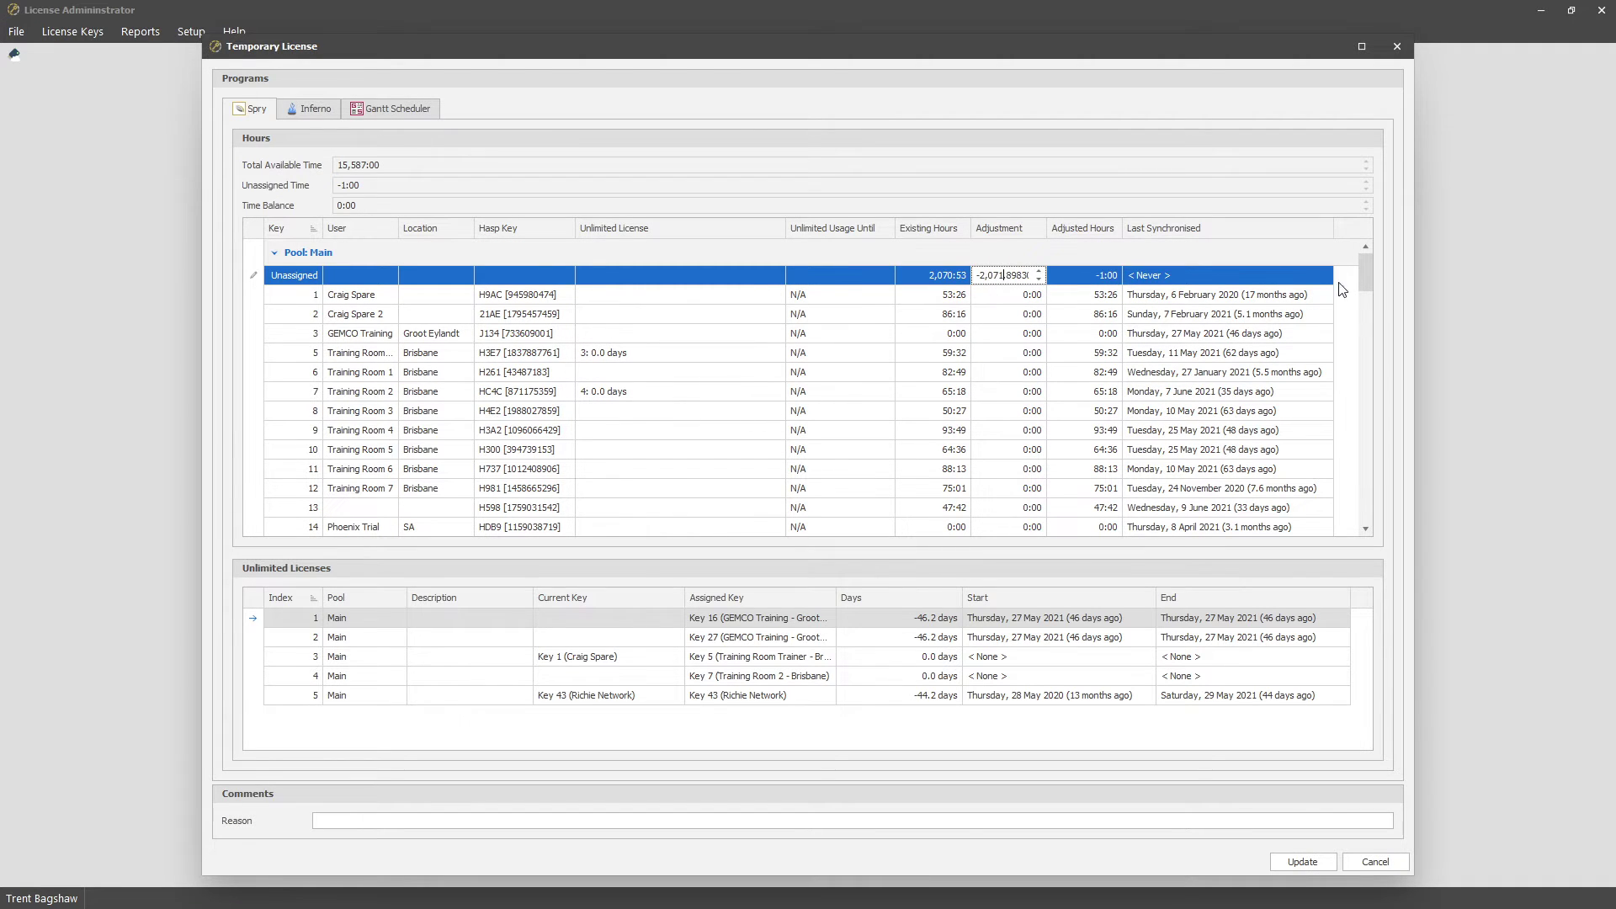
pyautogui.moveTo(1365, 269); pyautogui.dragTo(1365, 328)
pyautogui.click(1000, 403)
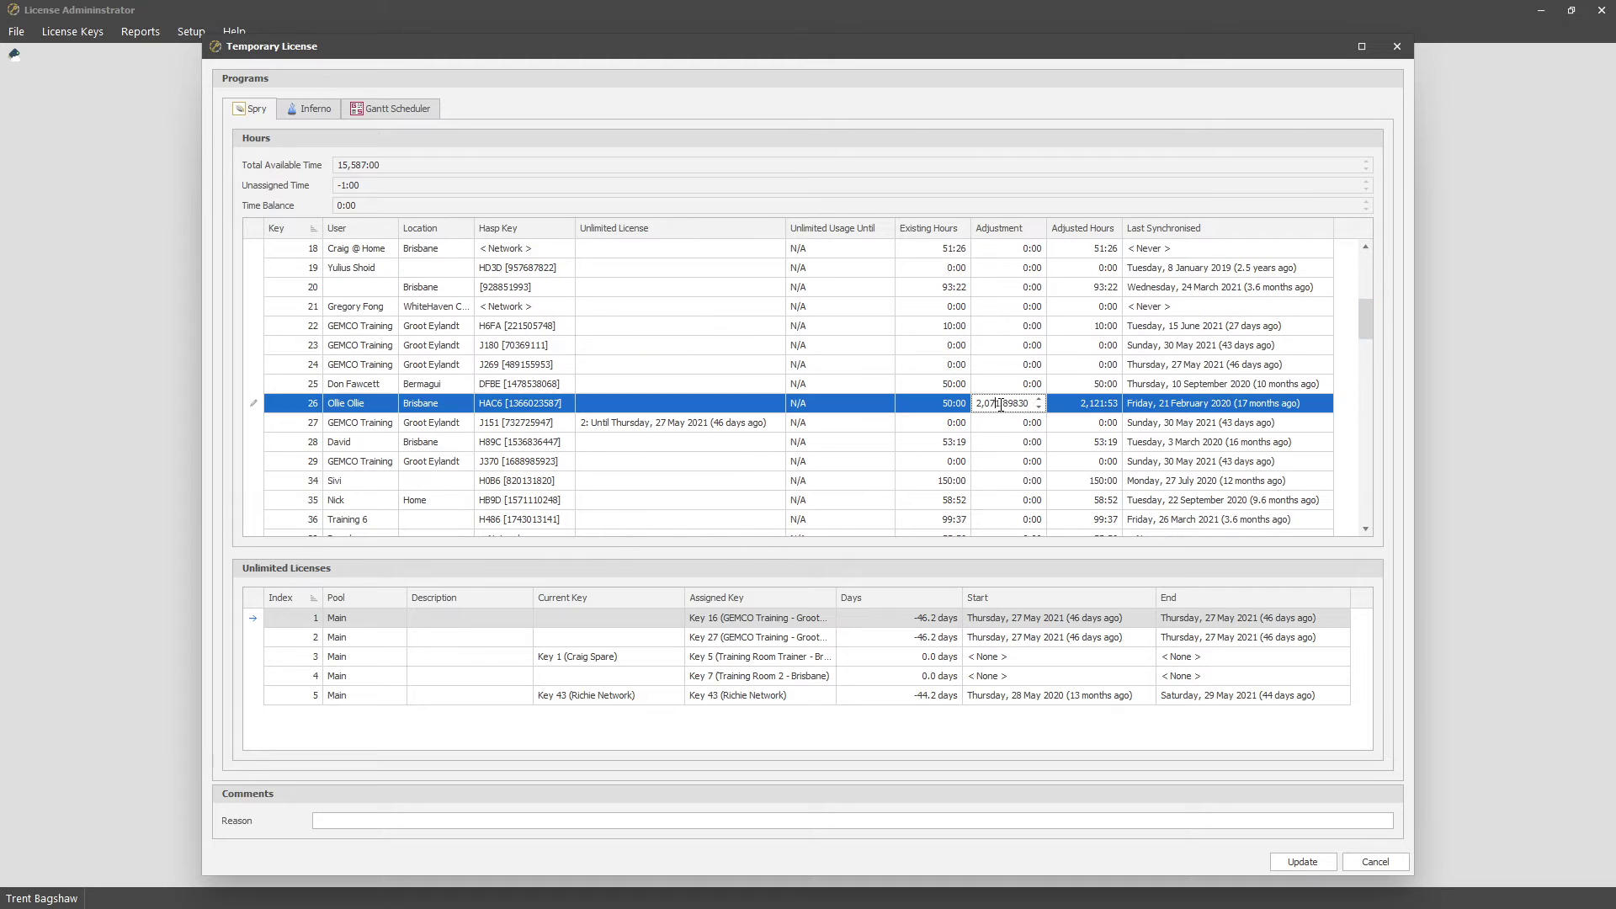
pyautogui.press('End')
pyautogui.hotkey('shift', 'Home')
pyautogui.write('0')
pyautogui.click(1011, 417)
pyautogui.click(1014, 406)
# Set the adjustment of the Main pool's unassigned time to 100 hours and check the time balance.
pyautogui.scroll(6, 1365, 272)
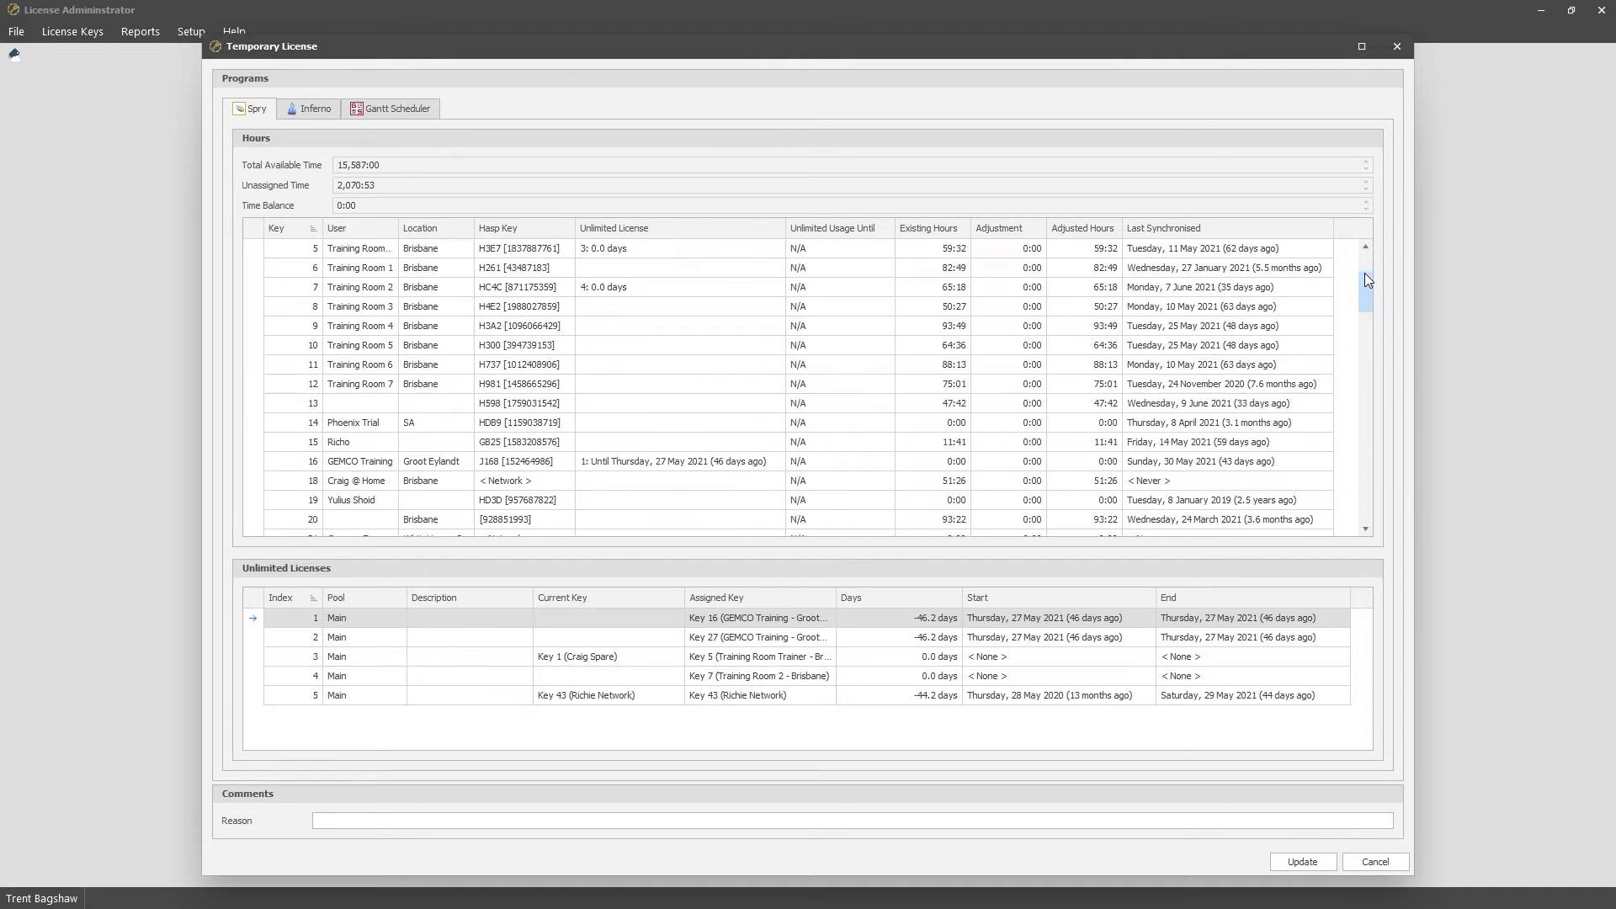
pyautogui.click(983, 274)
pyautogui.write('100')
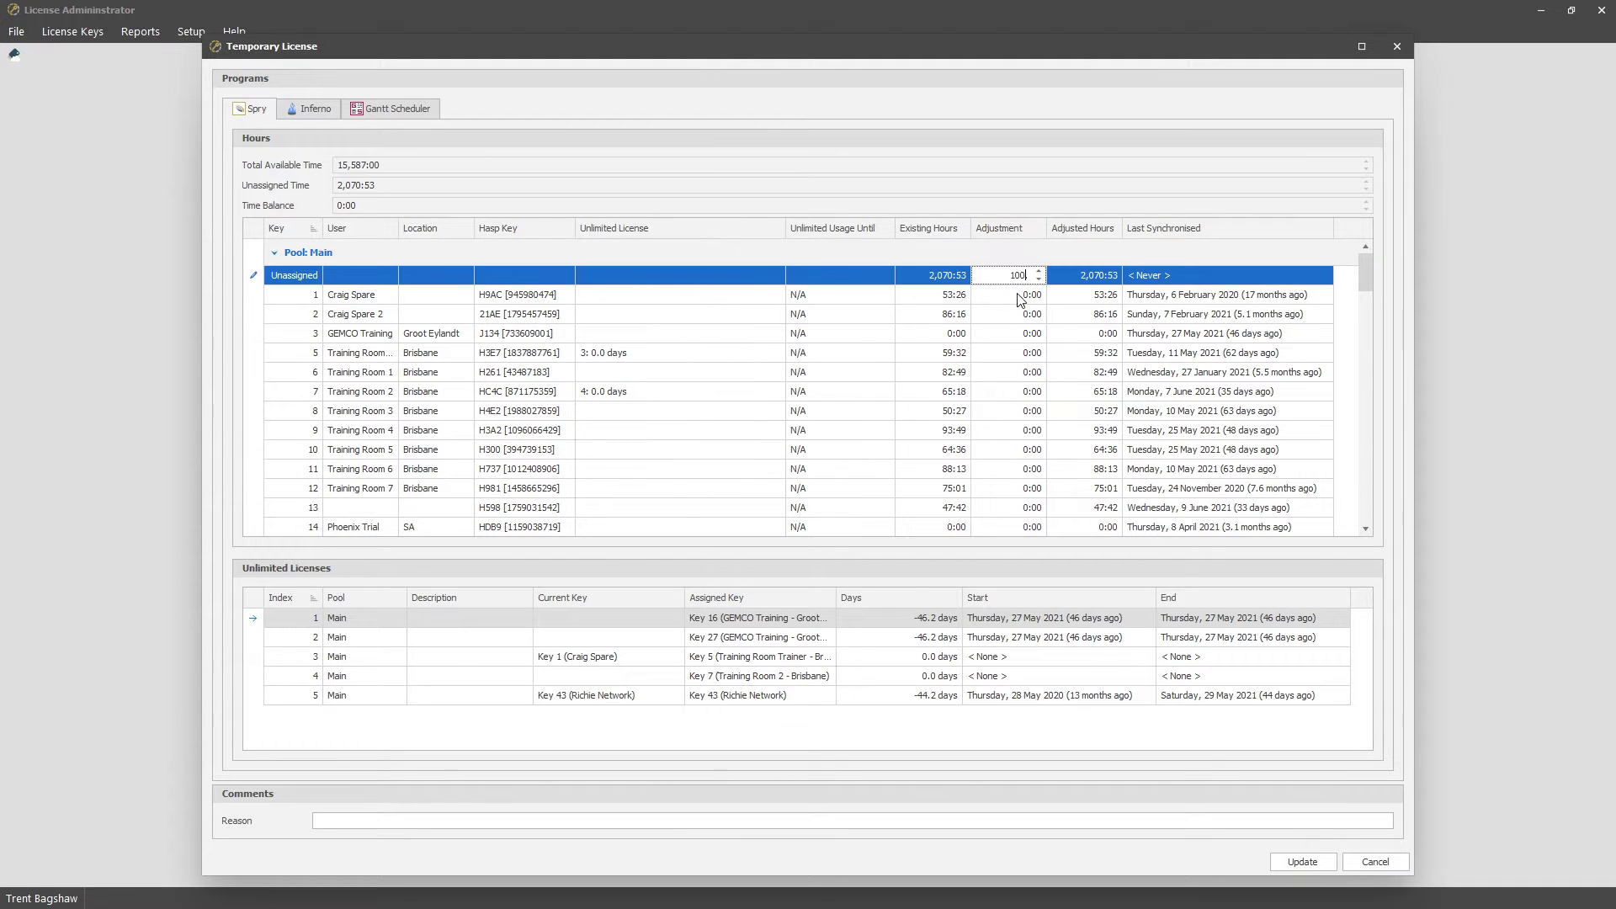
pyautogui.click(1020, 293)
pyautogui.click(341, 206)
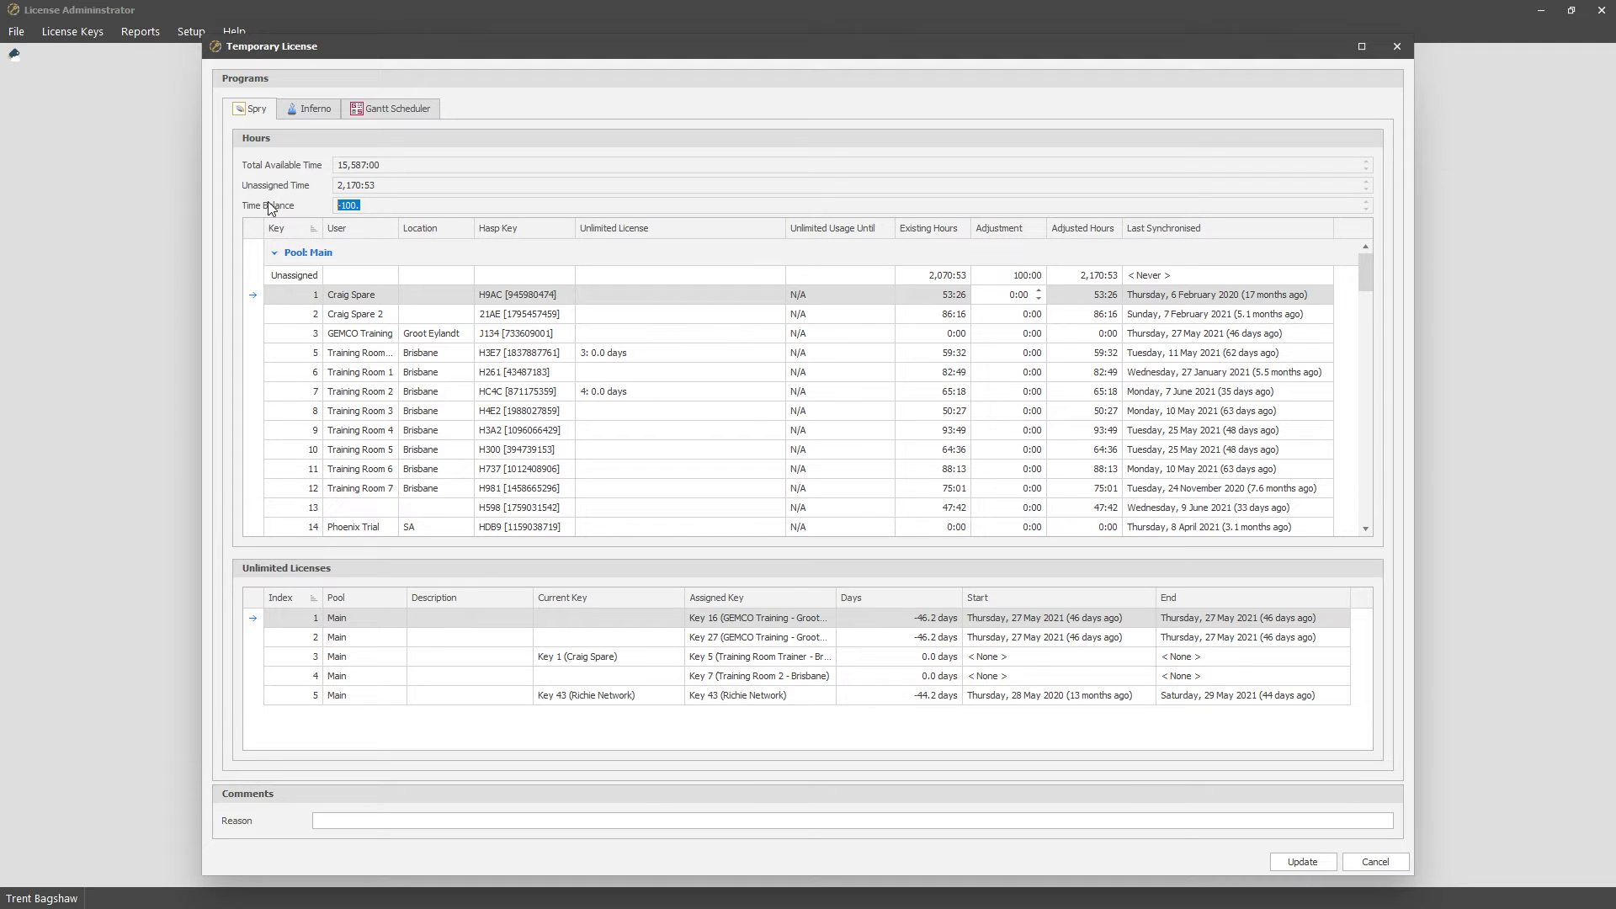
pyautogui.click(388, 211)
pyautogui.moveTo(375, 200); pyautogui.dragTo(299, 211)
# Reset the adjustment of the Main pool's unassigned time to 0:00.
pyautogui.moveTo(1371, 274); pyautogui.dragTo(1360, 457)
pyautogui.click(1020, 276)
pyautogui.write('0:00')
# In the Client Training pool, set the Training 9 key's adjustment to -5:00 and the unassigned time's adjustment to 0.
pyautogui.click(1000, 450)
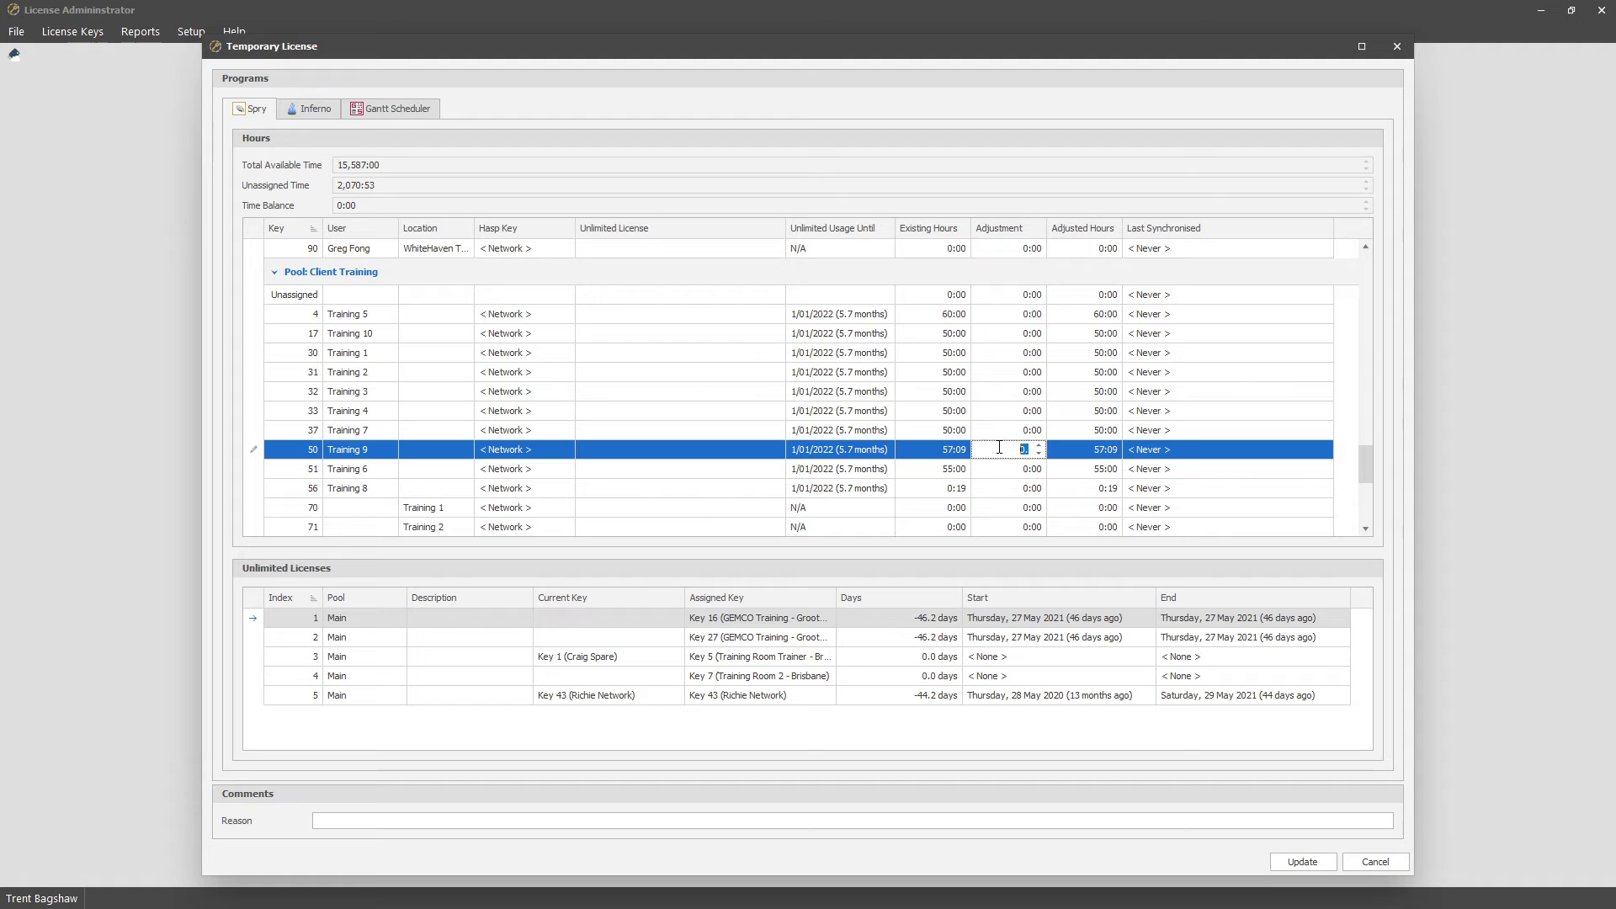
pyautogui.write('-5:00')
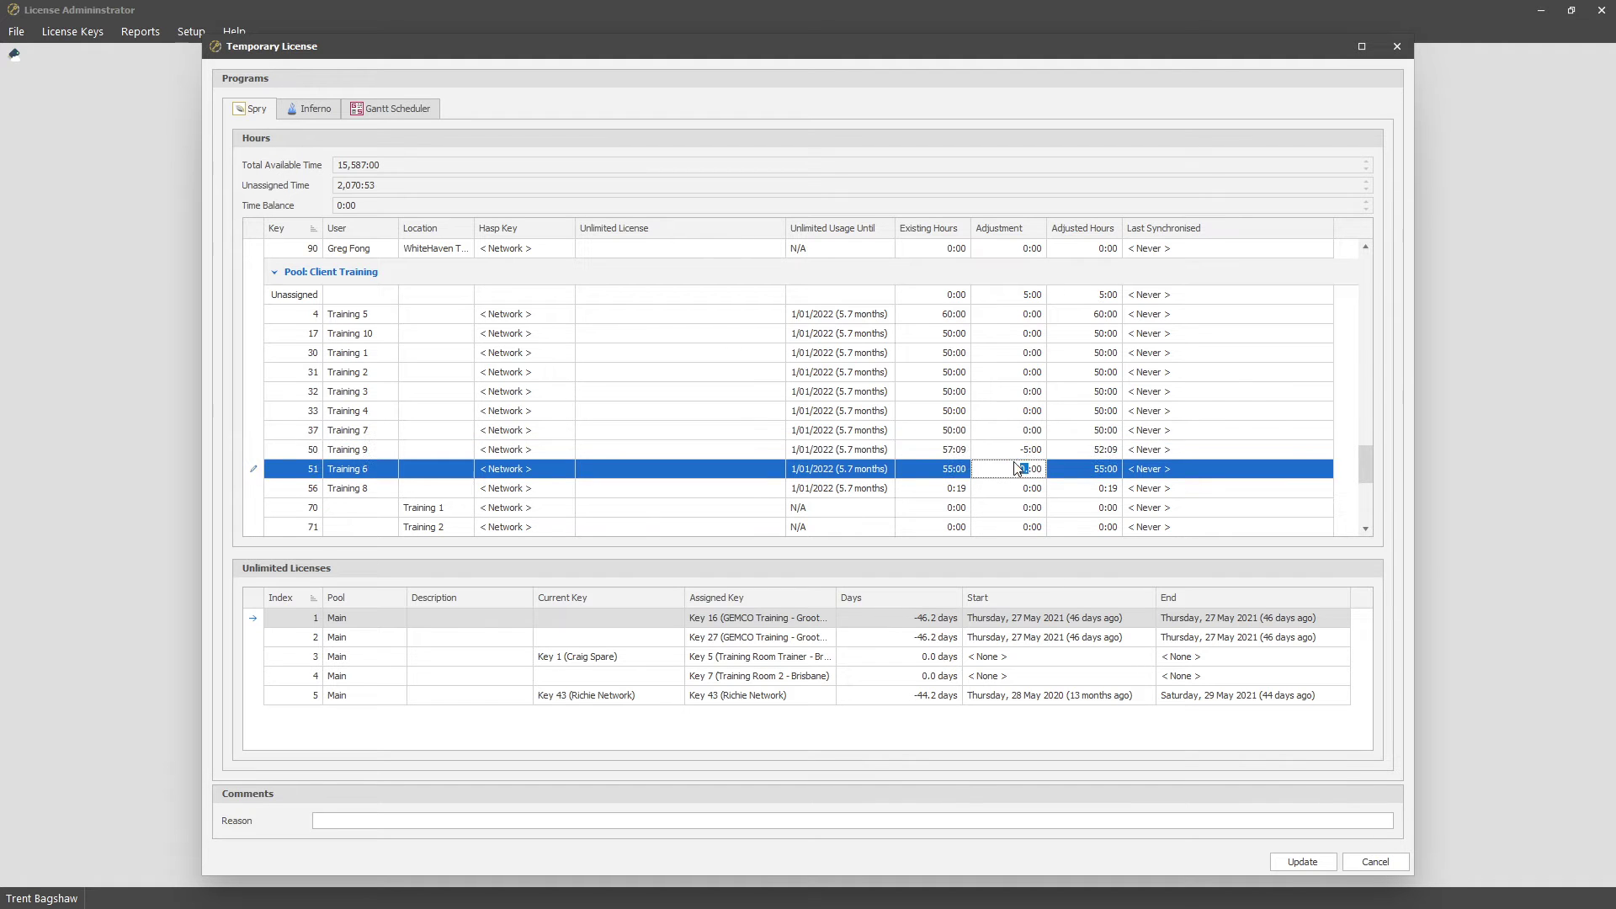
pyautogui.click(1005, 295)
pyautogui.moveTo(1005, 295); pyautogui.dragTo(1099, 297)
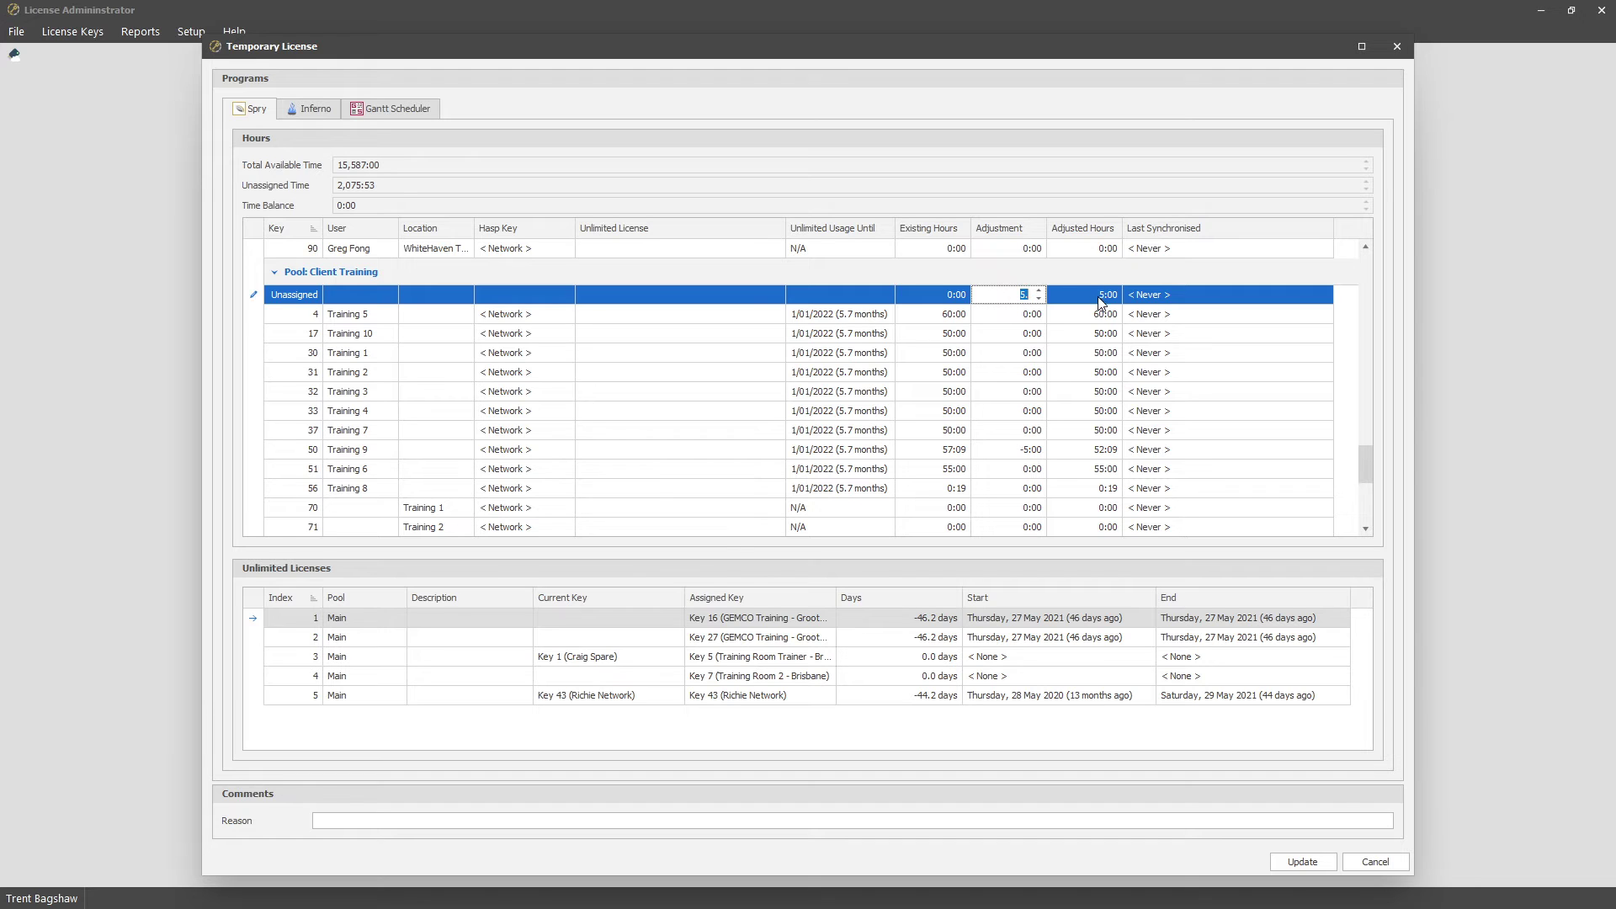
pyautogui.write('0')
pyautogui.click(1011, 317)
pyautogui.click(1036, 296)
# Check the Spry time balance and try to apply the update.
pyautogui.moveTo(1367, 465); pyautogui.dragTo(1367, 266)
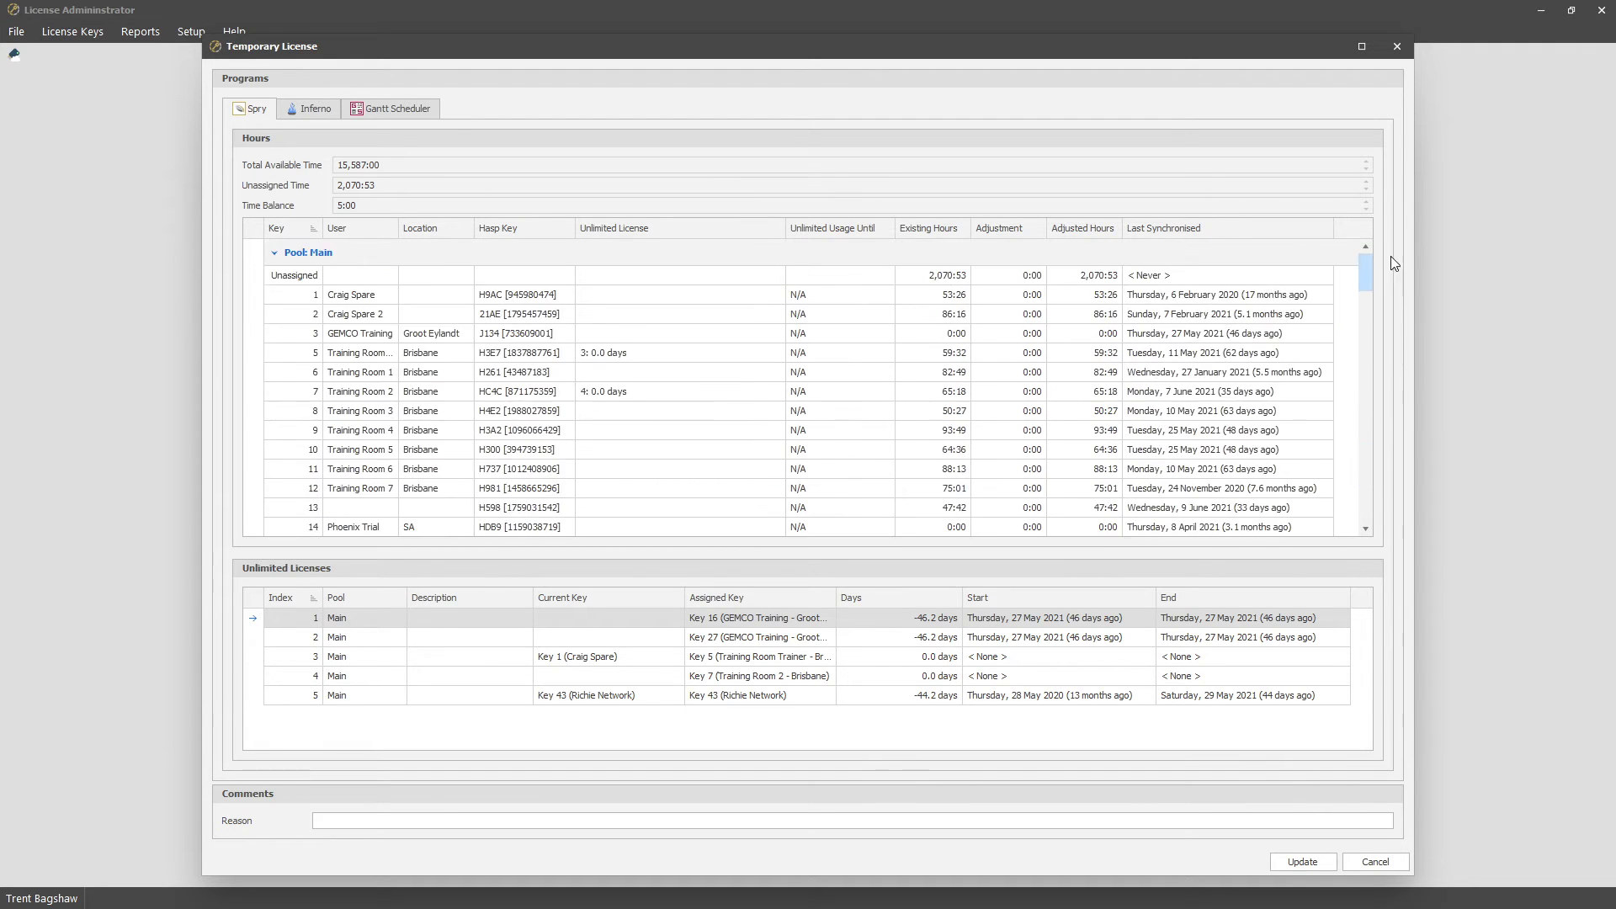
pyautogui.doubleClick(341, 205)
pyautogui.click(347, 205)
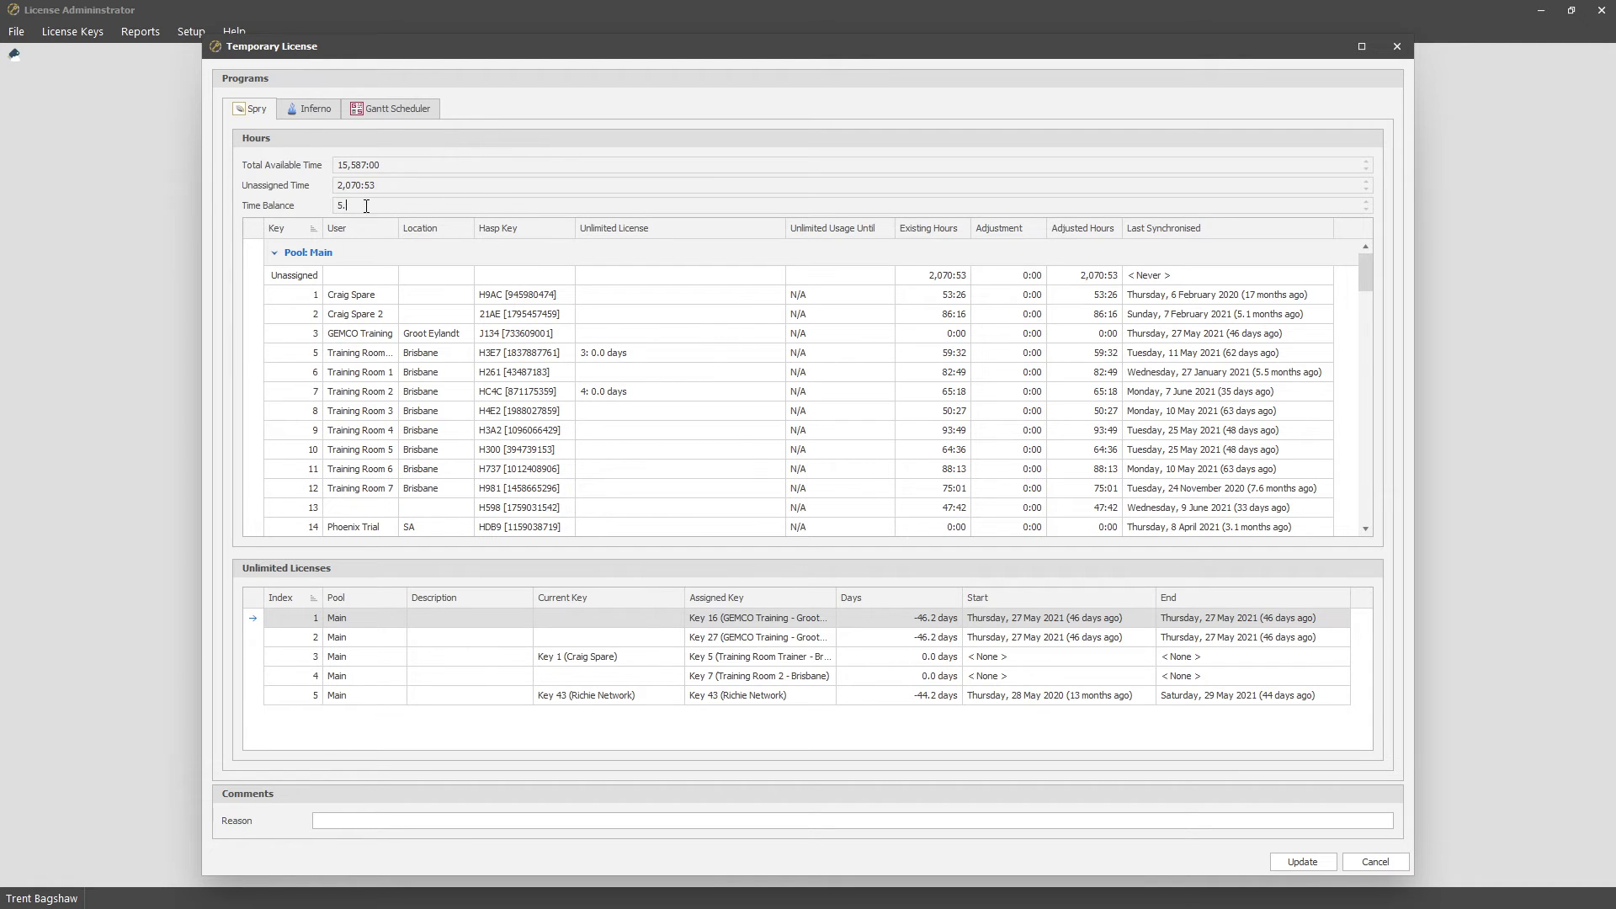
pyautogui.click(1326, 862)
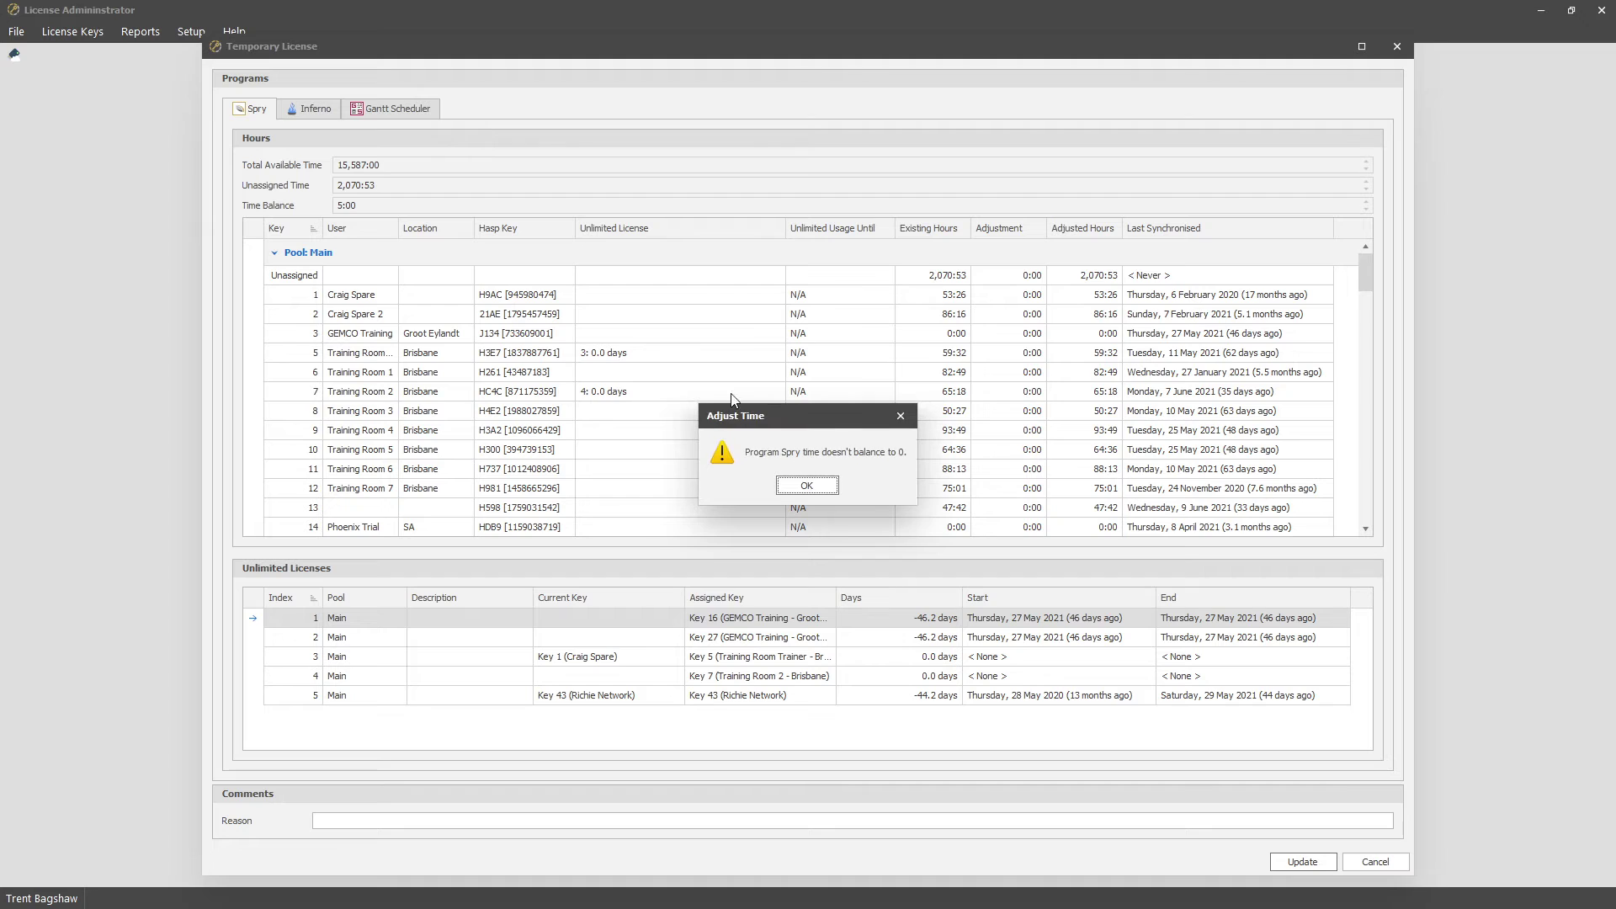
pyautogui.click(807, 485)
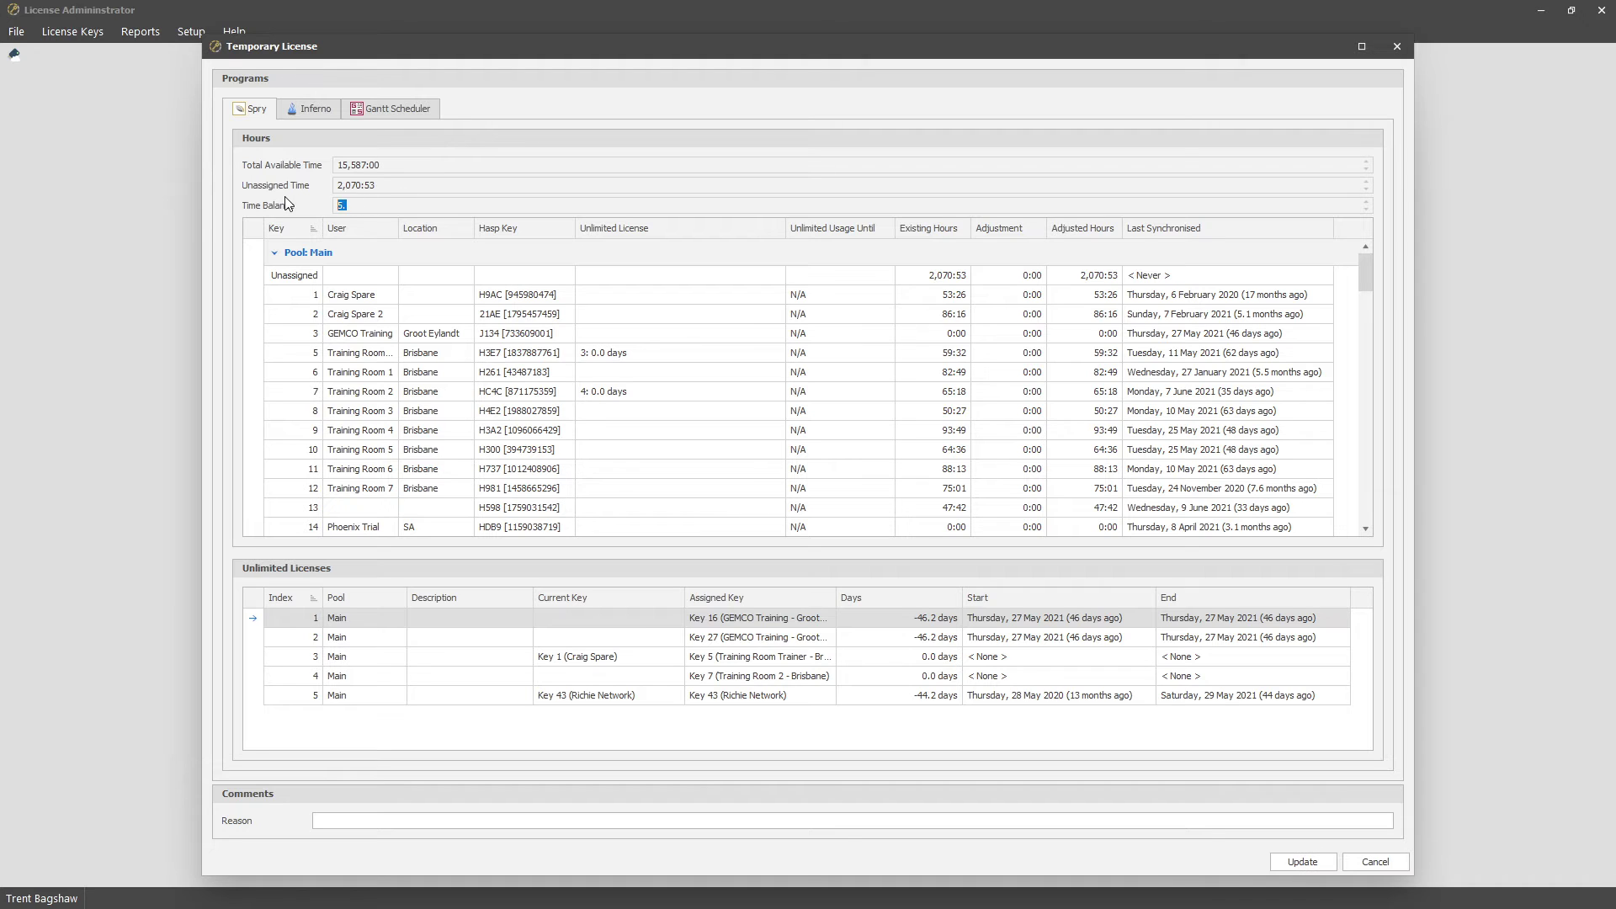
# Set the adjustment of the Main pool's unassigned time to 5:00 and check the time balance.
pyautogui.click(1023, 275)
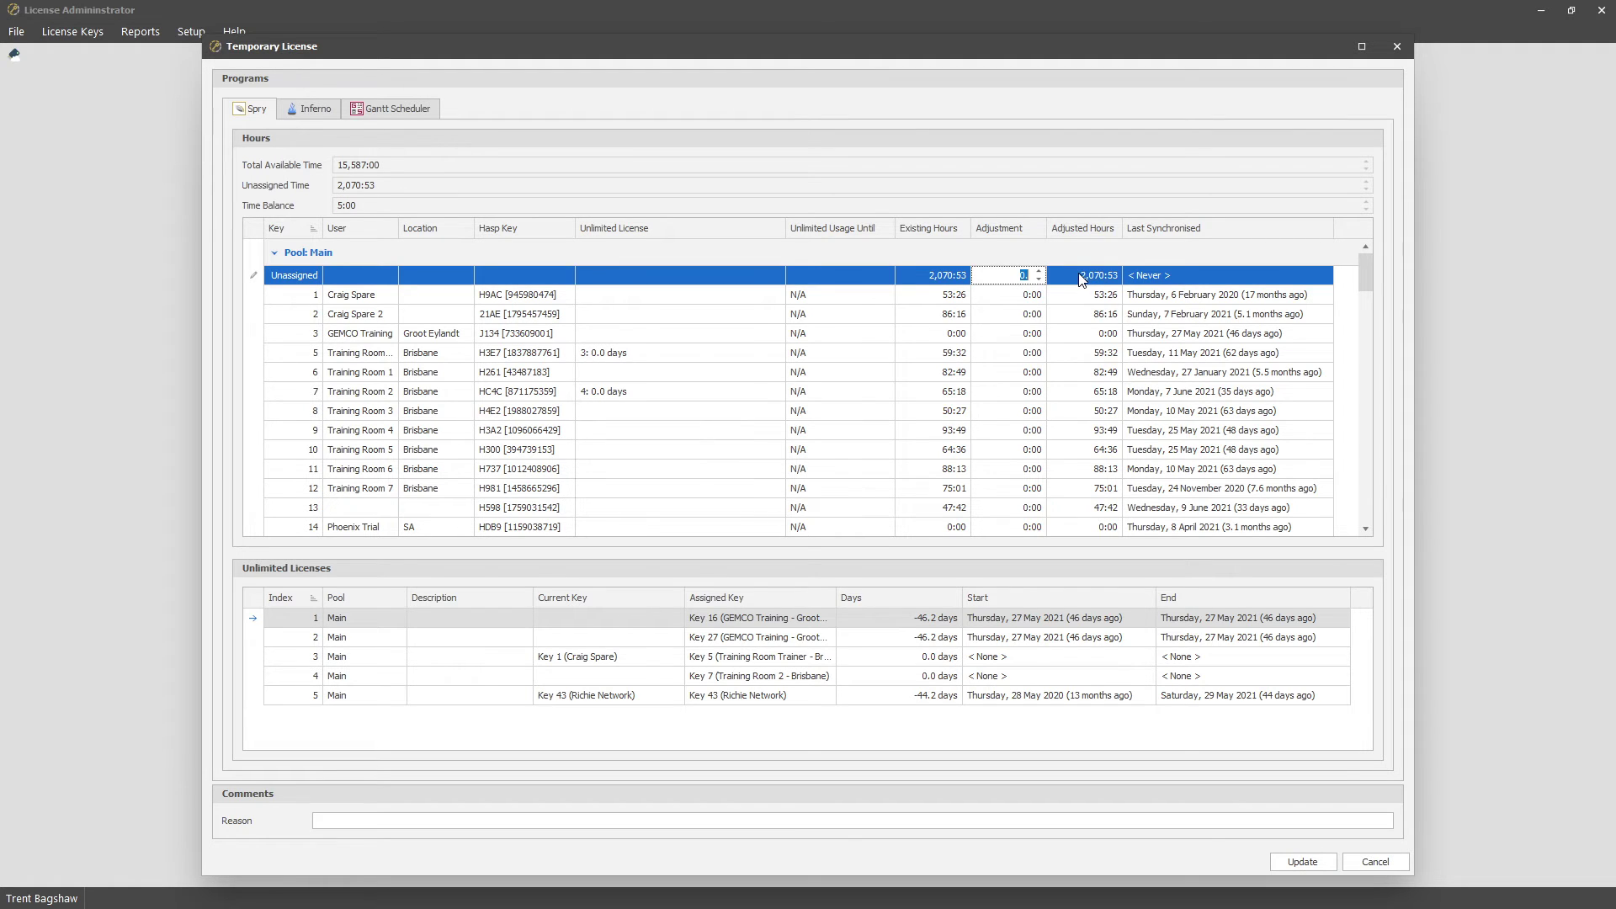
pyautogui.write('5')
pyautogui.press('Down')
pyautogui.press('Up')
pyautogui.click(385, 202)
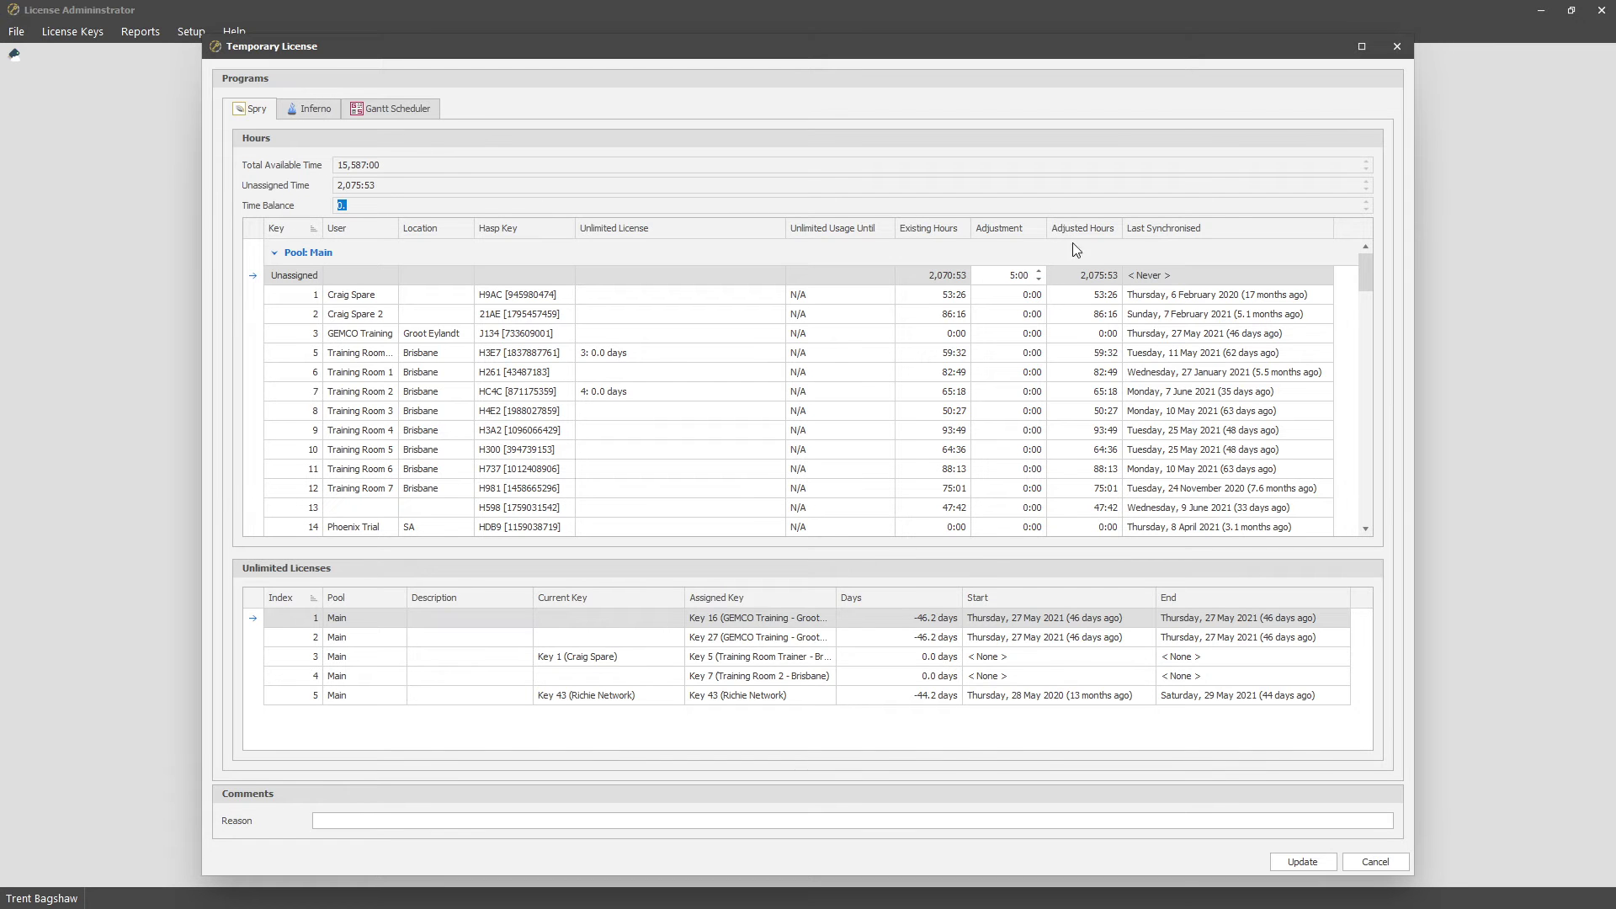
pyautogui.moveTo(1366, 268)
pyautogui.mouseDown()
pyautogui.moveTo(1374, 498)
pyautogui.moveTo(1367, 271)
pyautogui.mouseUp()
# Enter the reason "moving hours between pools" and apply the time update.
pyautogui.click(1306, 861)
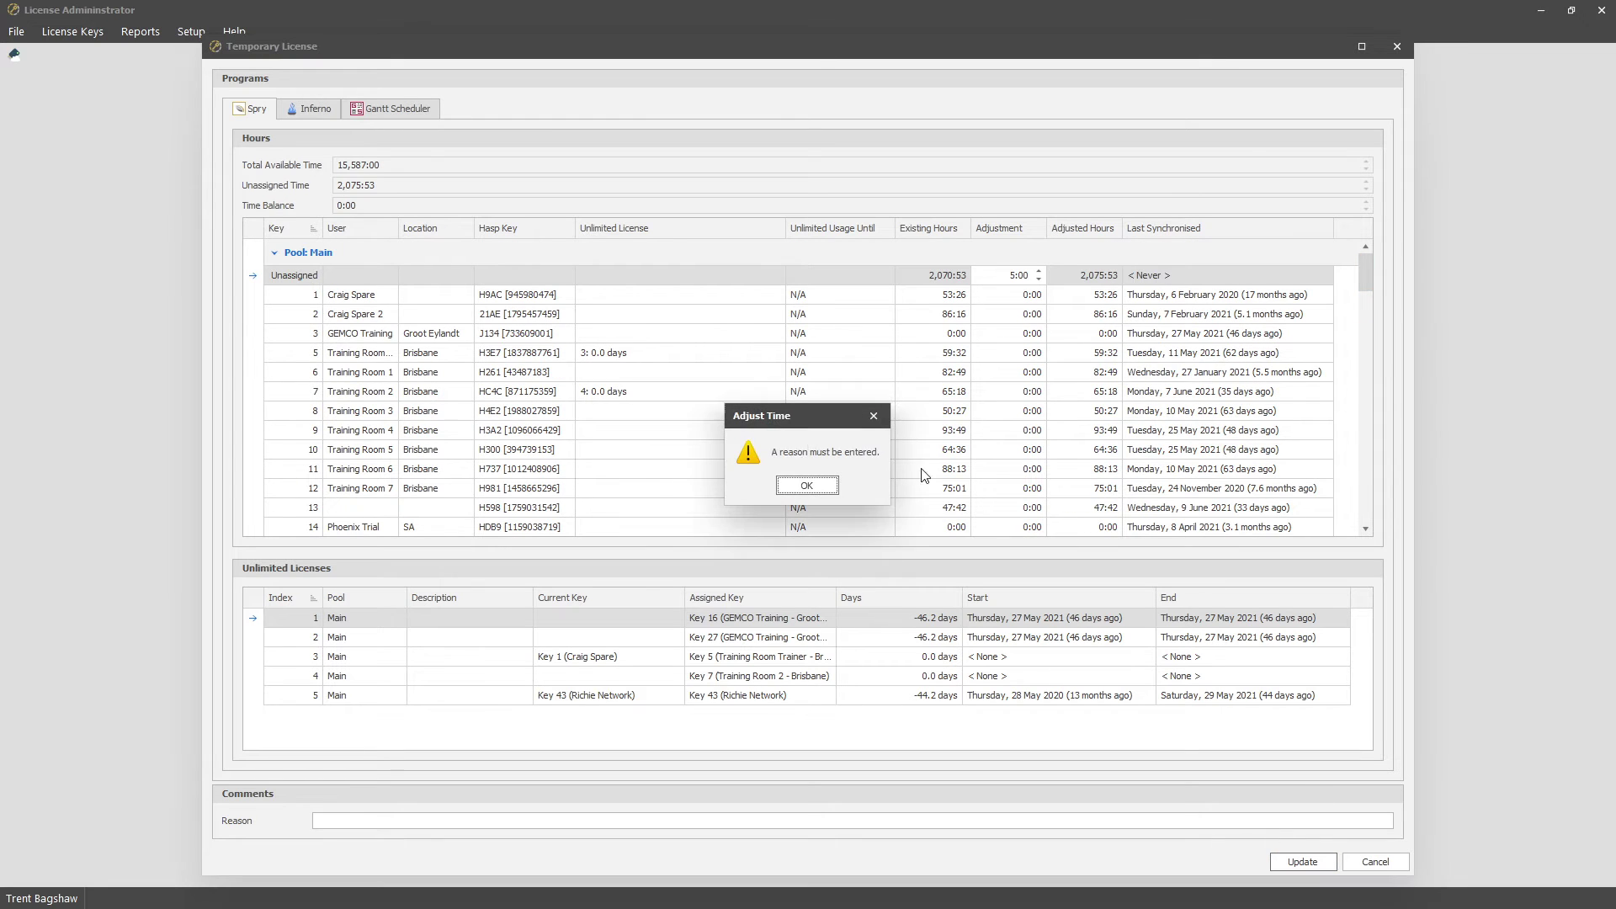
pyautogui.click(804, 487)
pyautogui.click(728, 819)
pyautogui.write('mov')
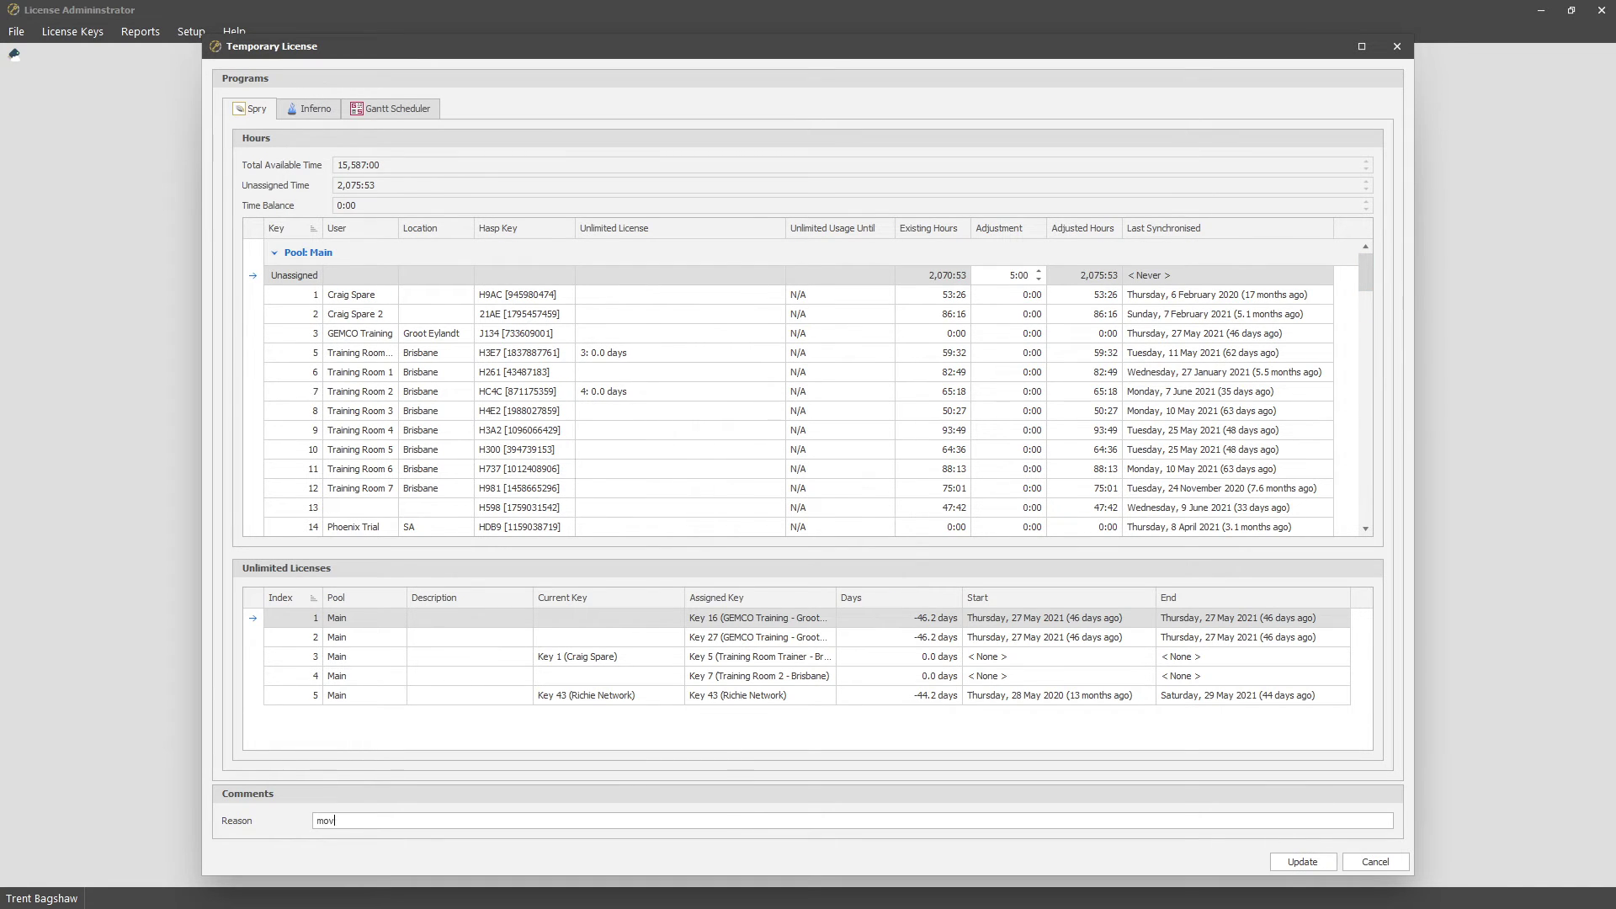
pyautogui.write('ing hours f')
pyautogui.press('BackSpace')
pyautogui.write('between pools')
pyautogui.click(1296, 859)
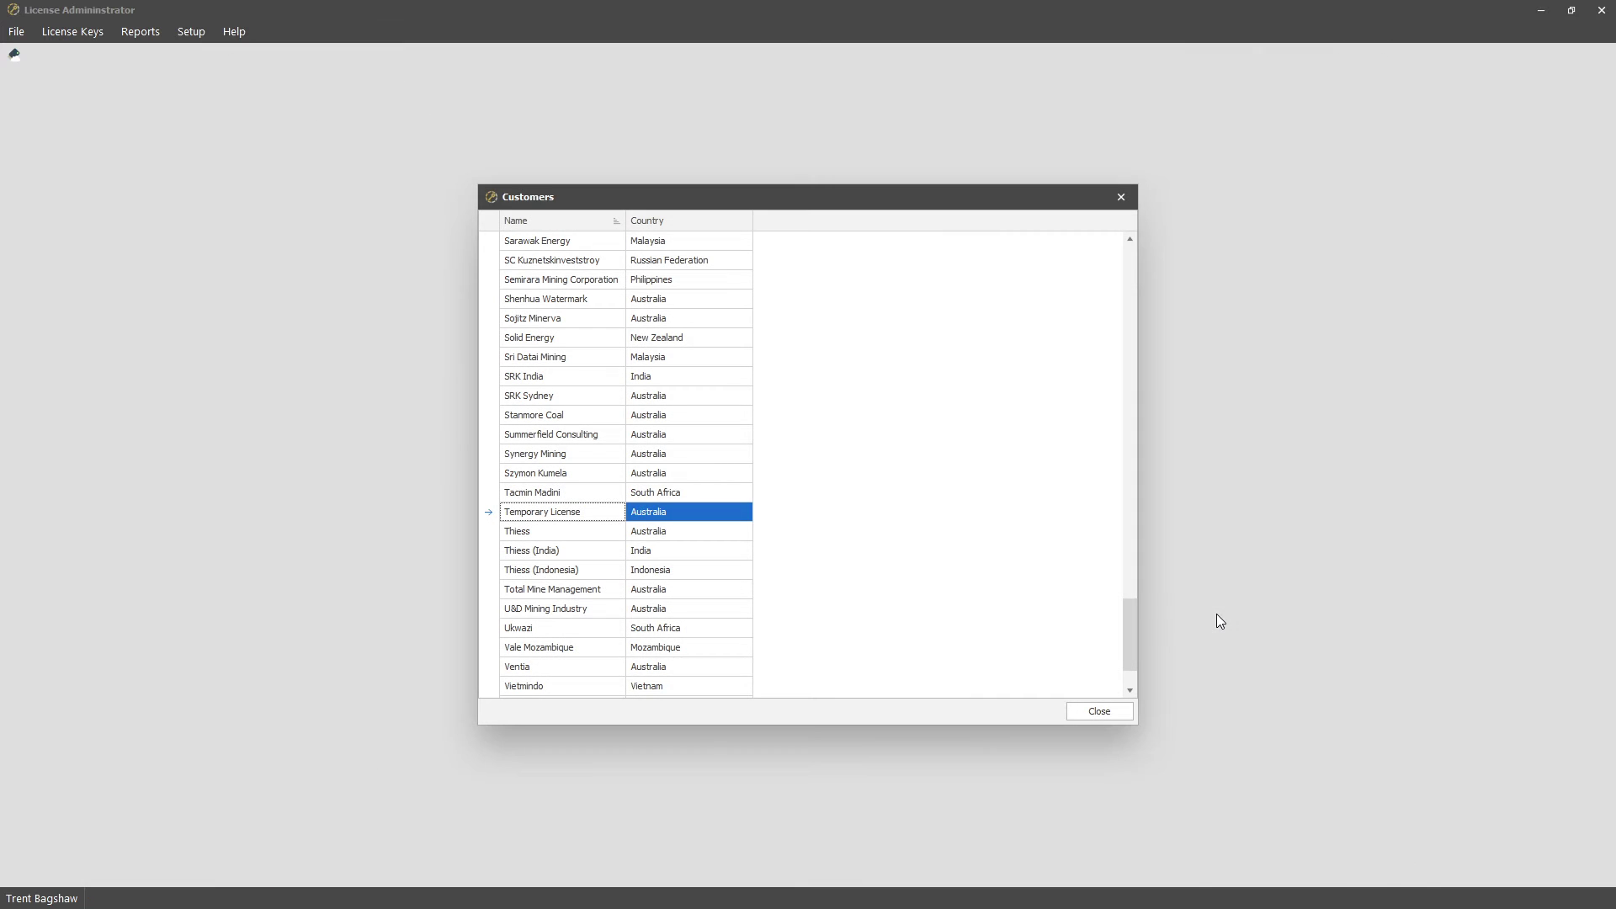
# Reopen the Temporary License customer's time adjustment and check when keys 1 and 2 were last synchronised.
pyautogui.rightClick(596, 513)
pyautogui.click(686, 549)
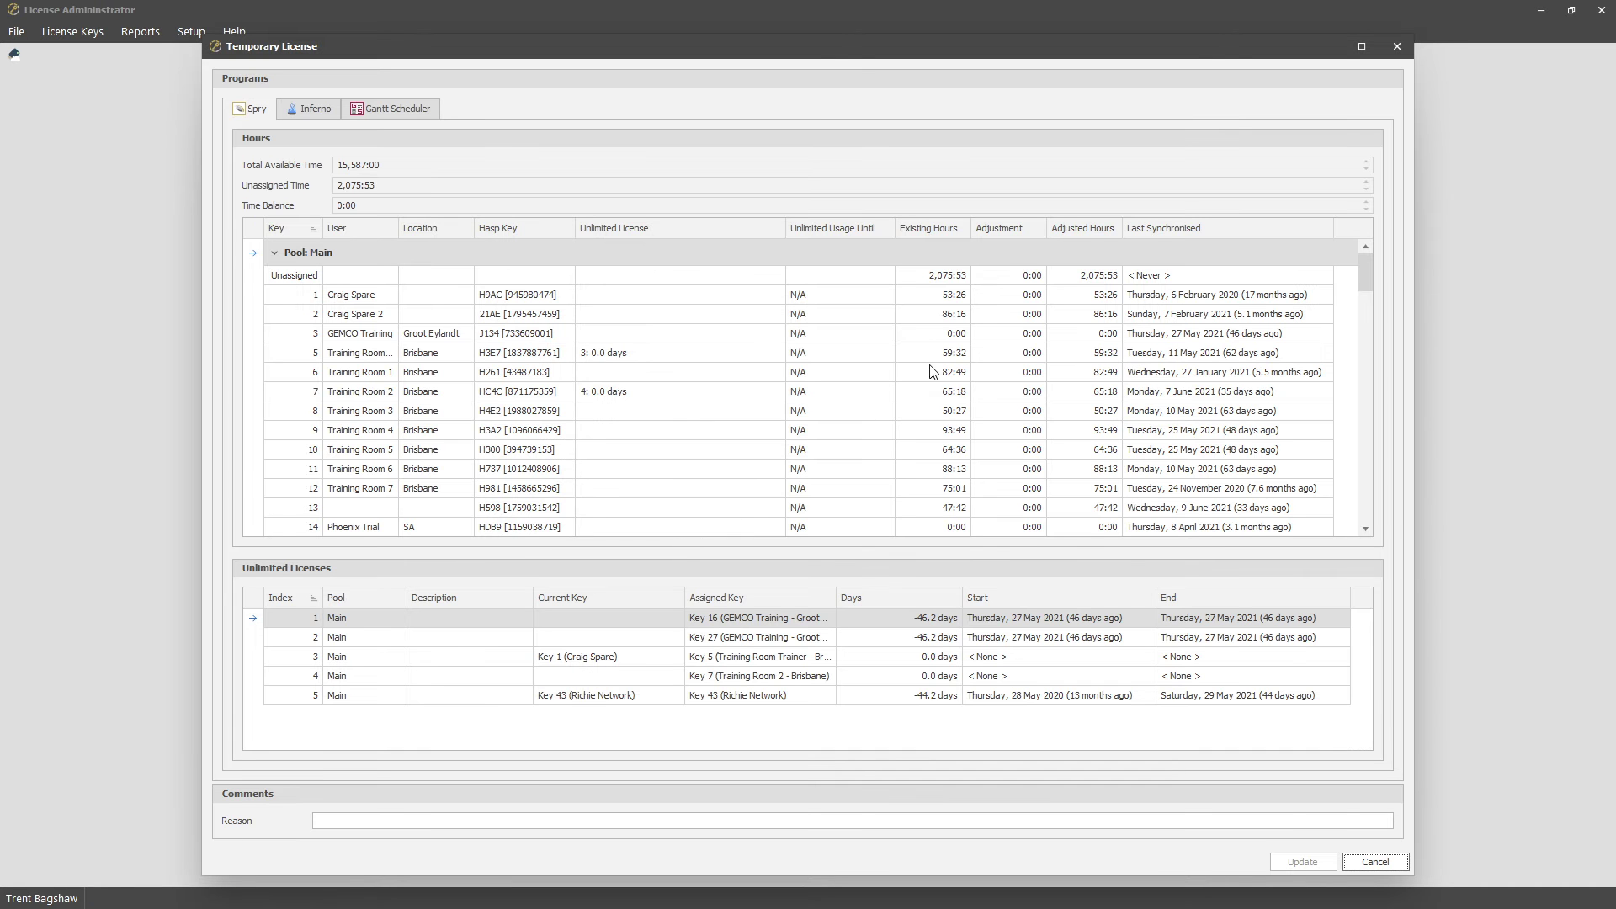
pyautogui.click(1015, 297)
pyautogui.click(1160, 296)
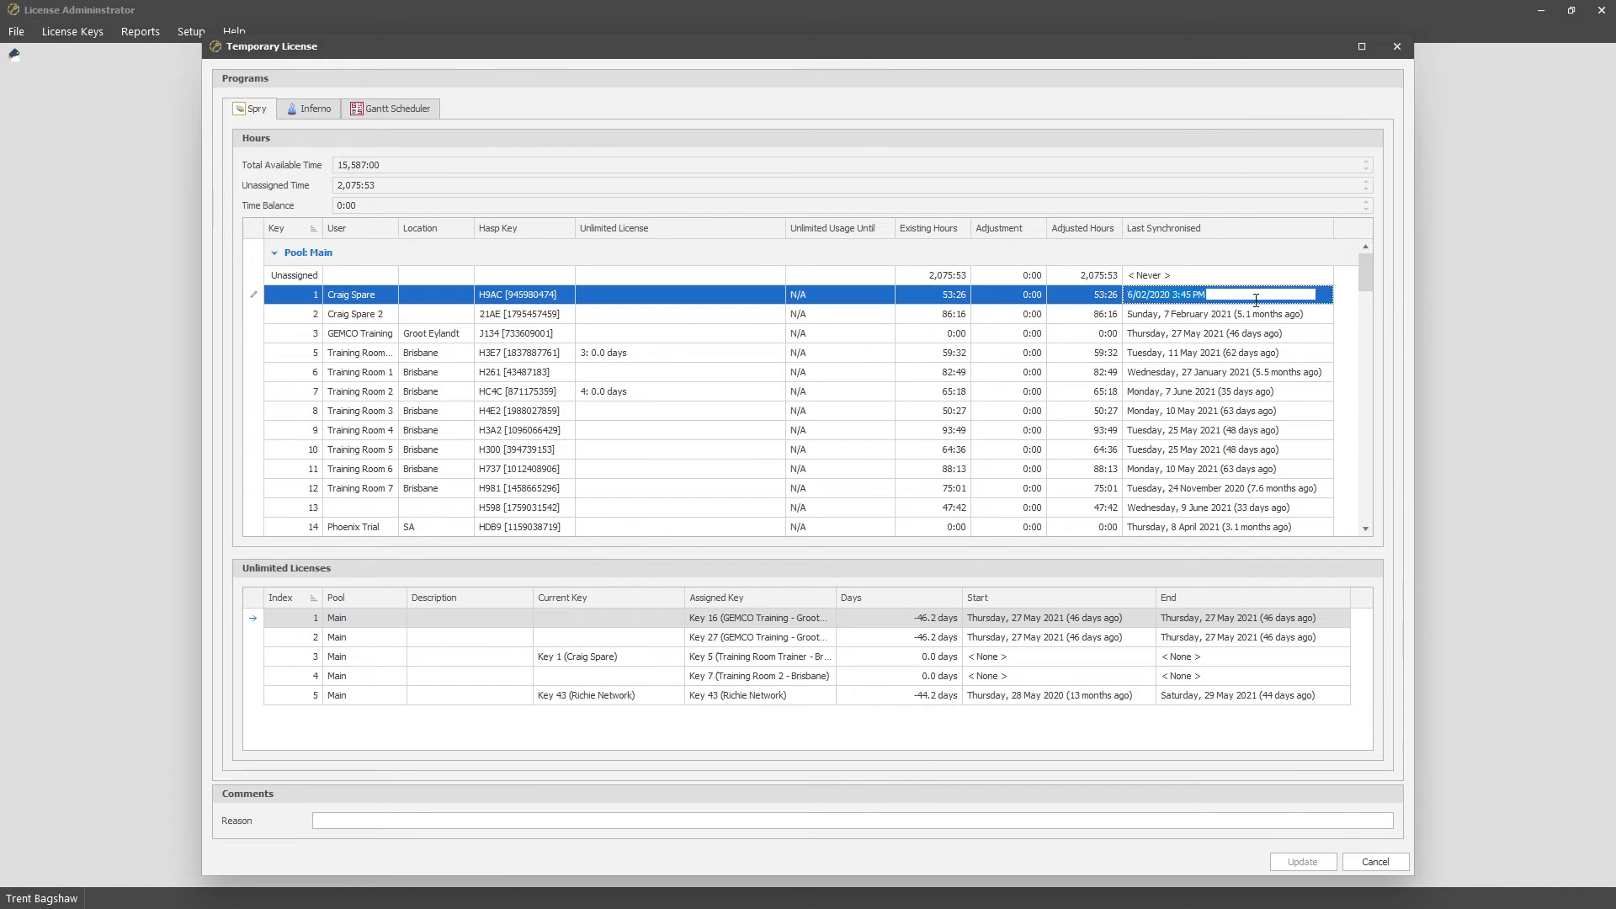
pyautogui.click(1220, 315)
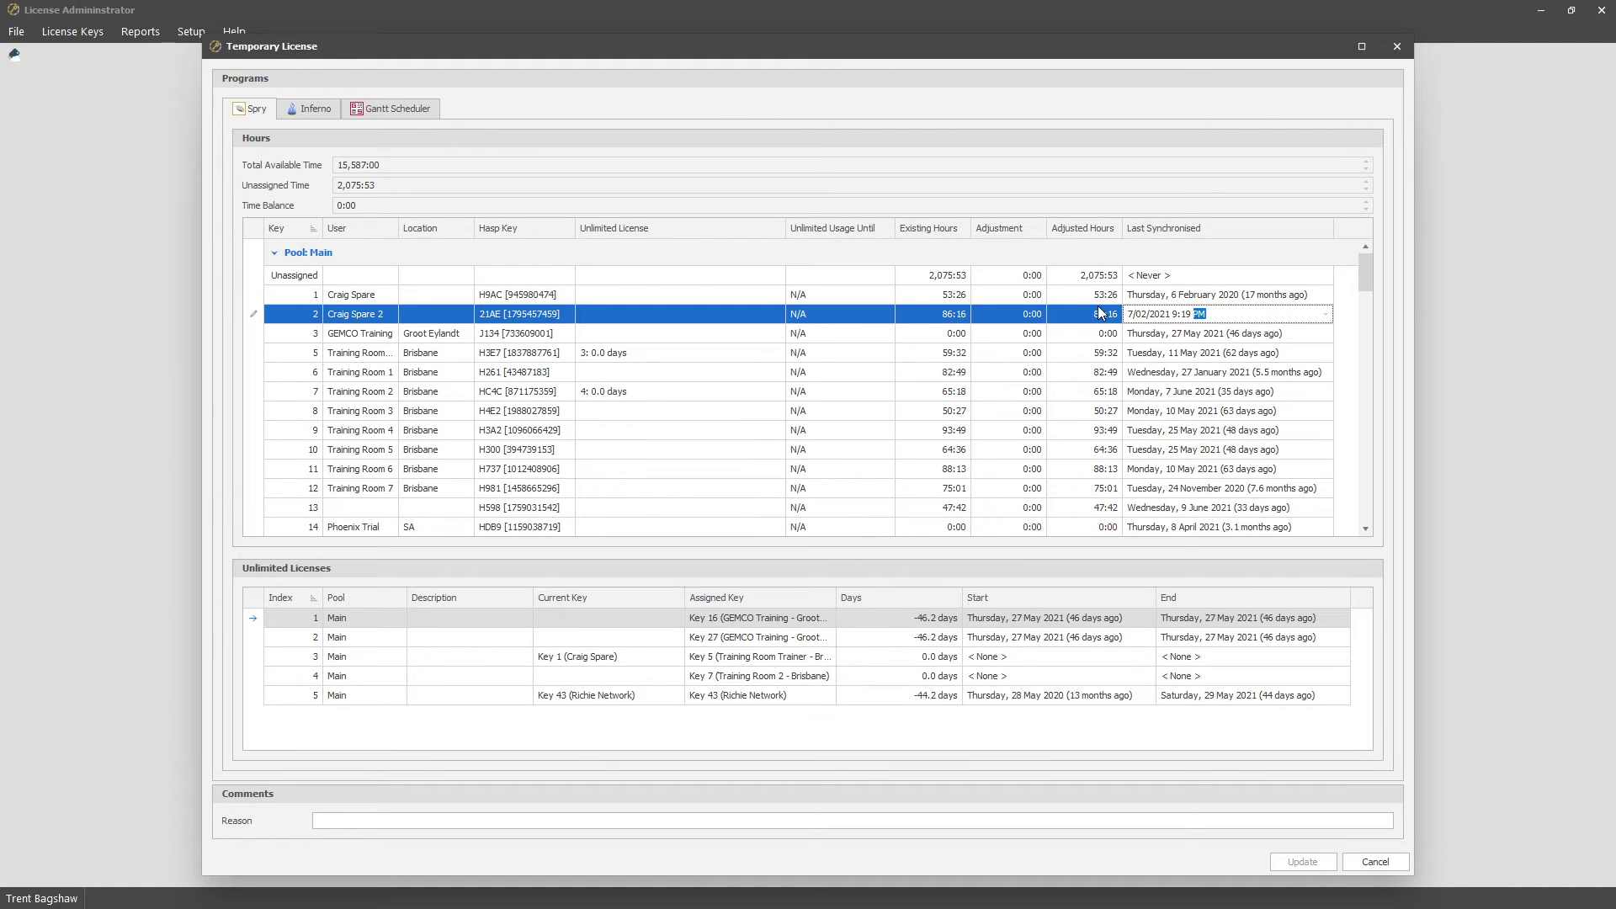
# Move all of key 1's existing hours to the Main pool's unassigned time with an adjustment of -53:26.
pyautogui.click(997, 296)
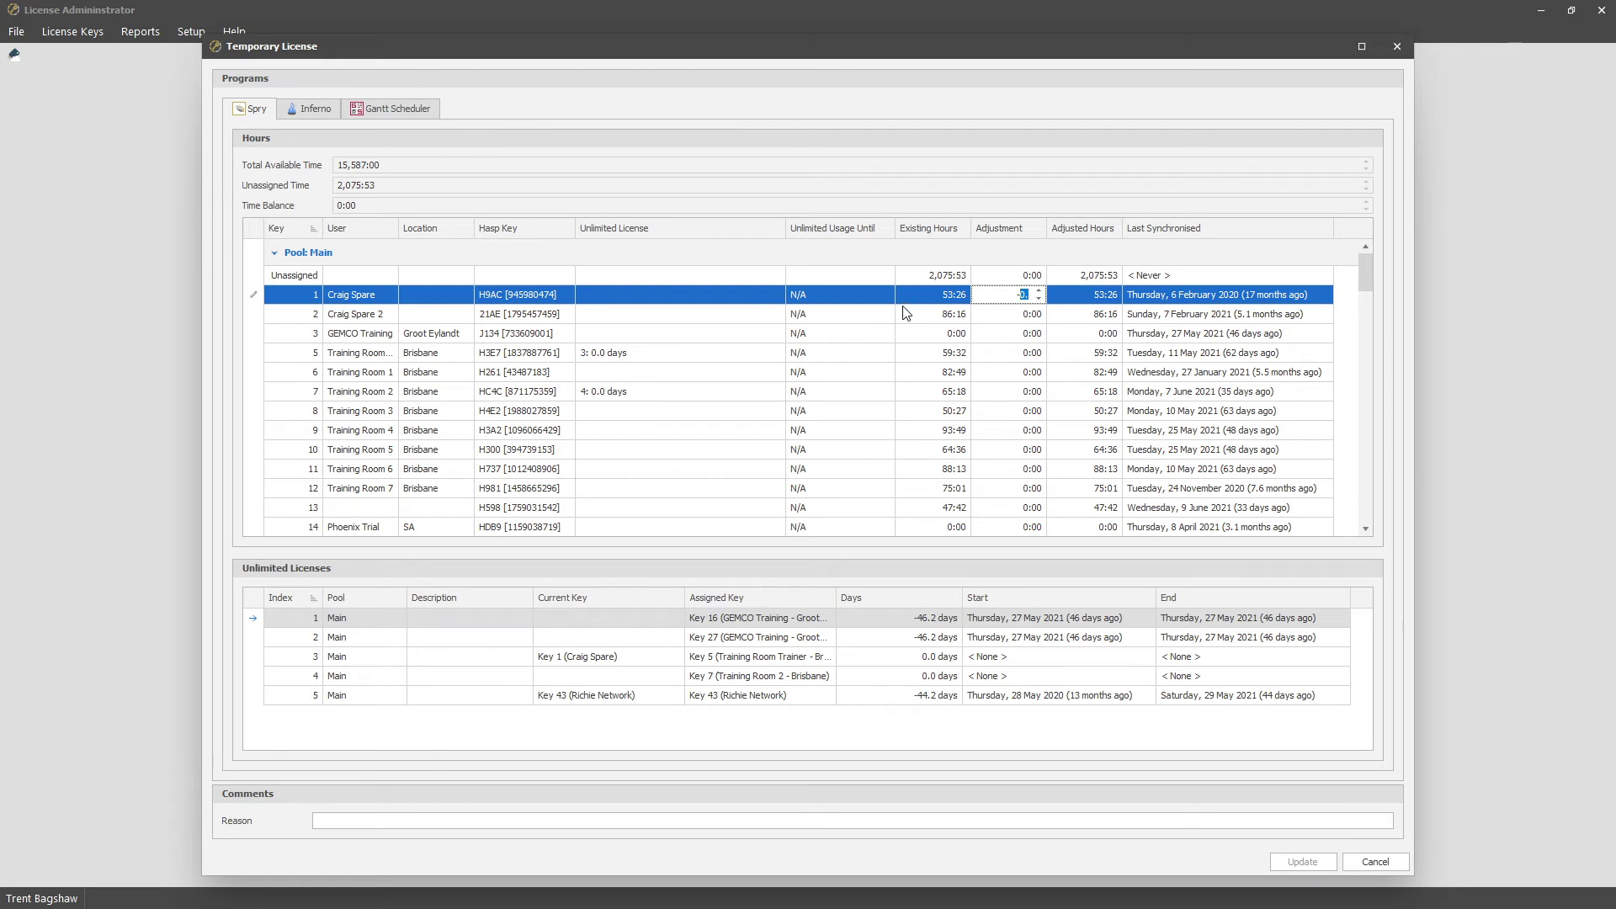
pyautogui.click(932, 296)
pyautogui.hotkey('ctrl', 'c')
pyautogui.click(1020, 294)
pyautogui.hotkey('ctrl', 'v')
pyautogui.press('Return')
pyautogui.press('Down')
pyautogui.click(1100, 294)
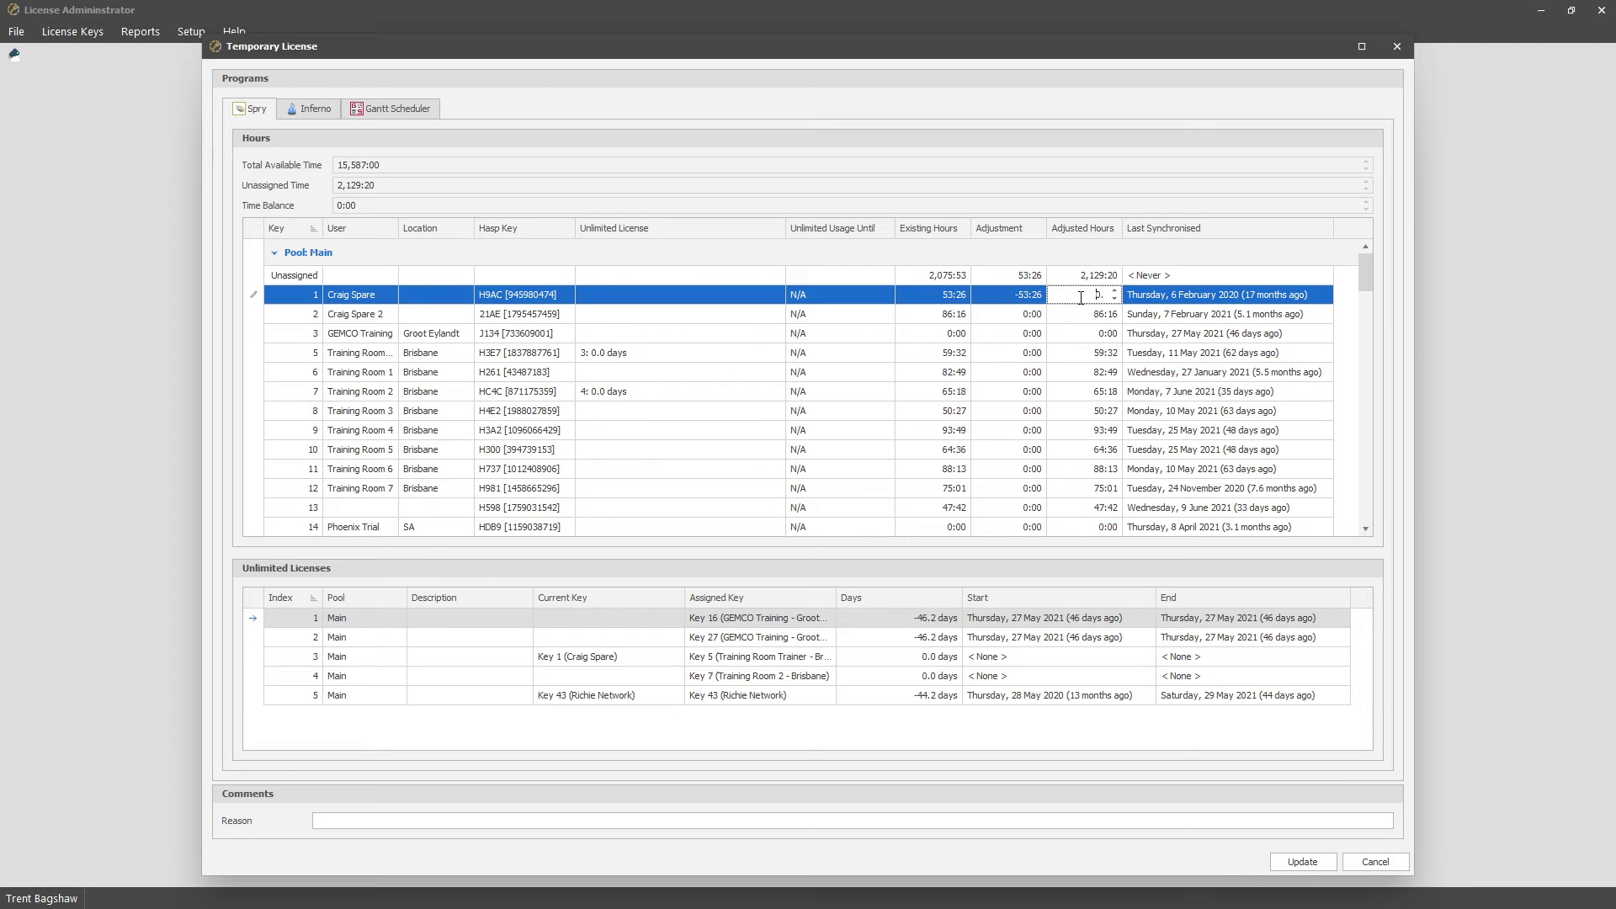
pyautogui.click(1006, 294)
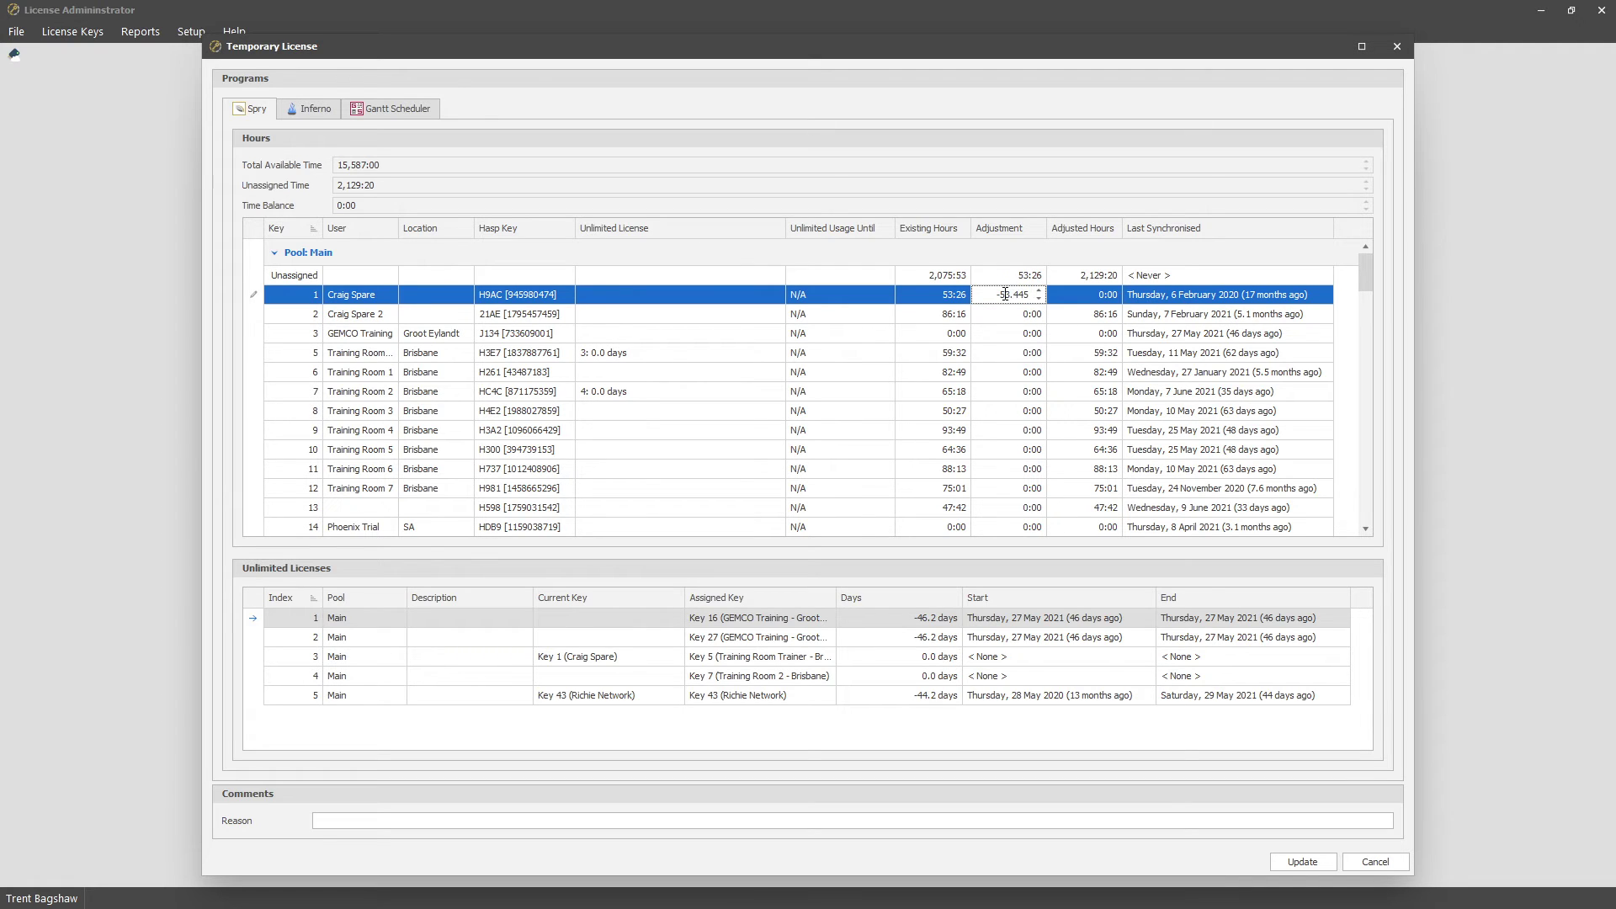
pyautogui.moveTo(993, 296); pyautogui.dragTo(1045, 296)
pyautogui.click(1084, 295)
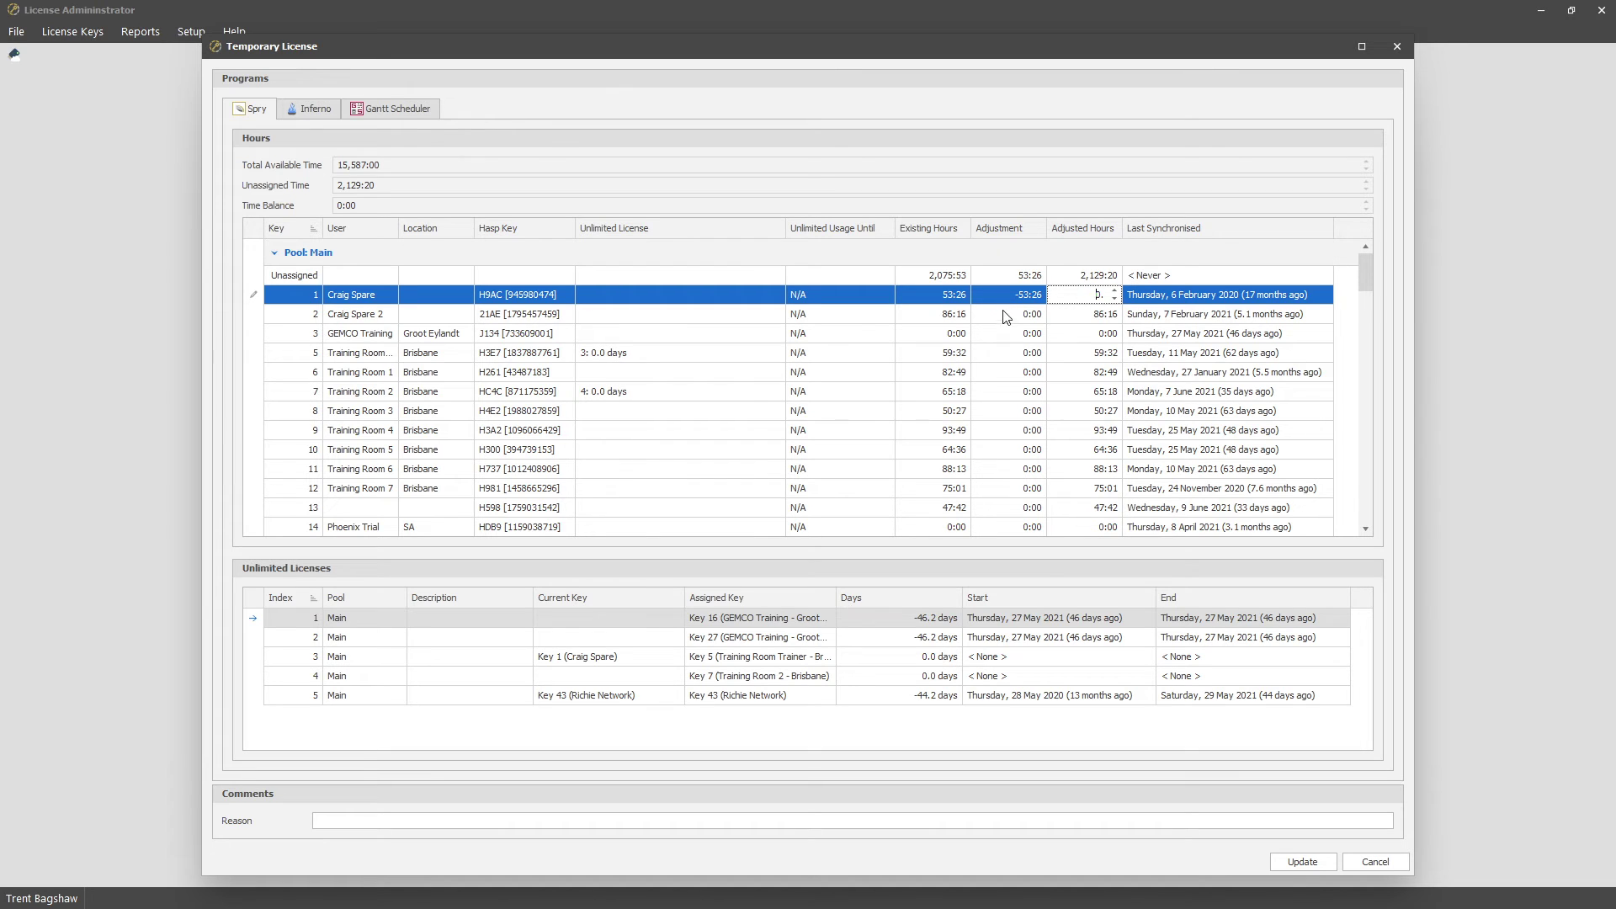
pyautogui.click(1000, 333)
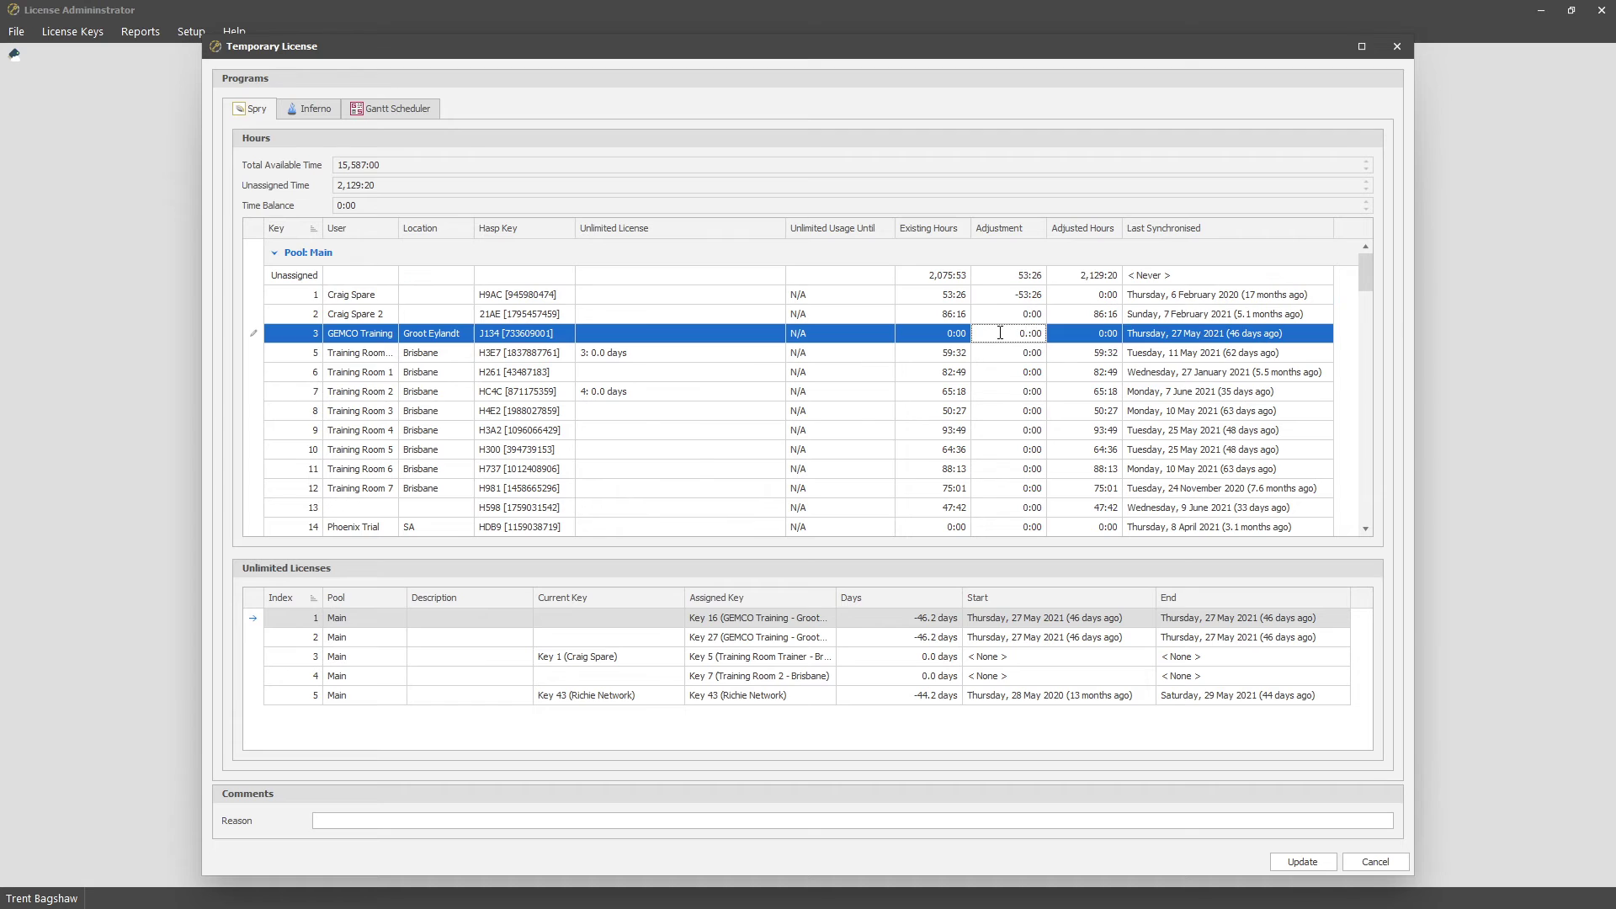
pyautogui.click(1007, 357)
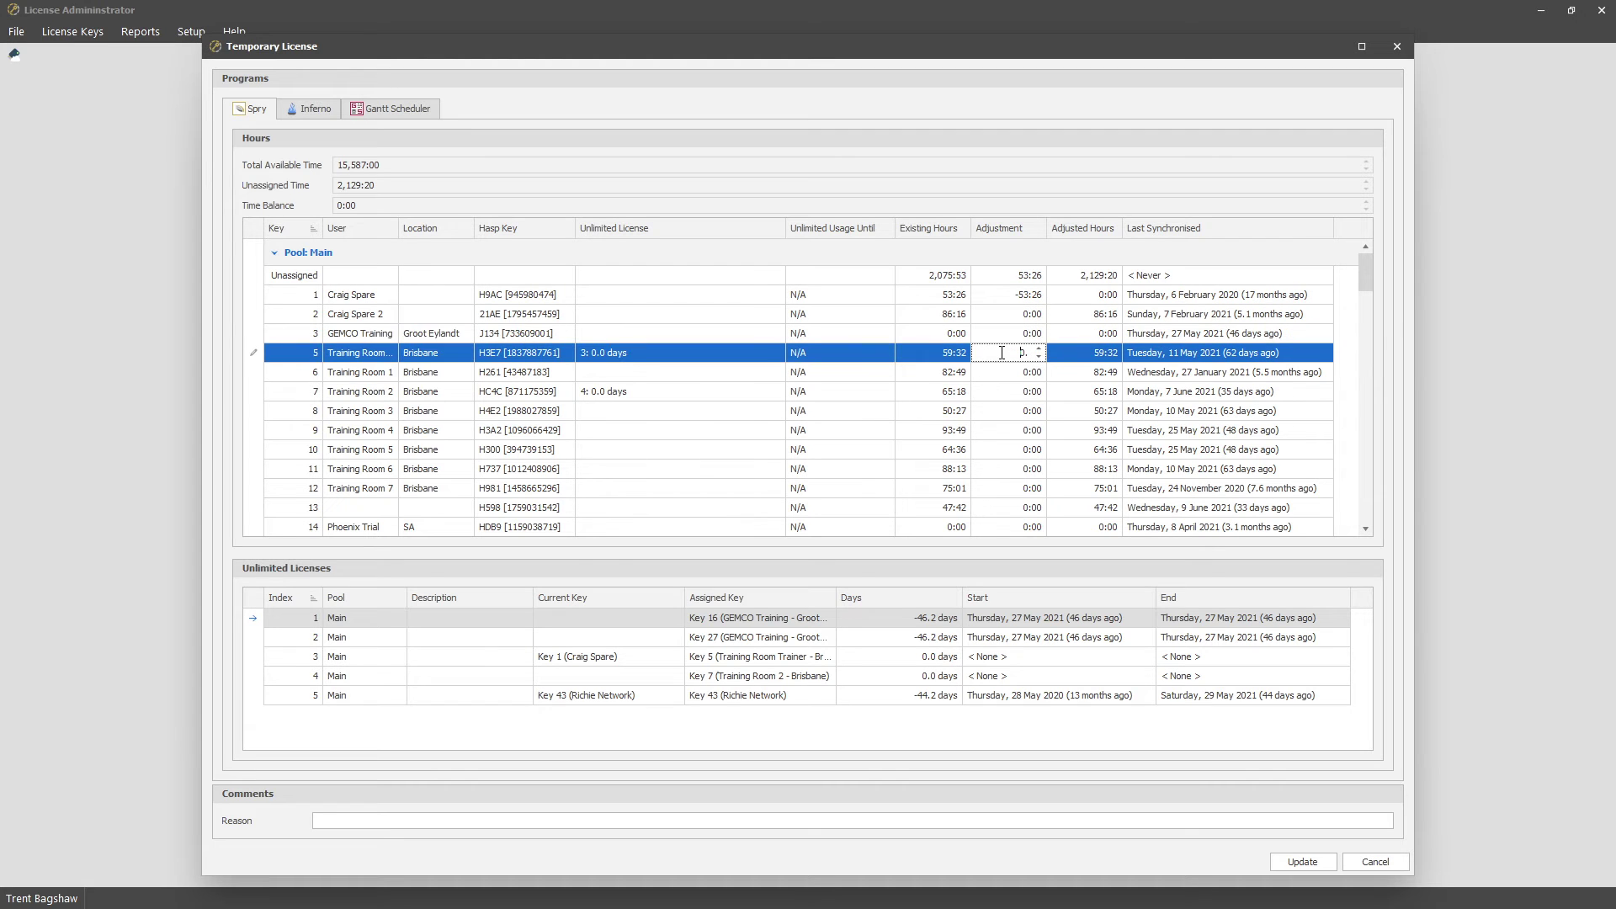
# Assign 53 hours from the Main pool's unassigned time to key 6 (Training Room 1) through its adjustment.
pyautogui.click(1000, 296)
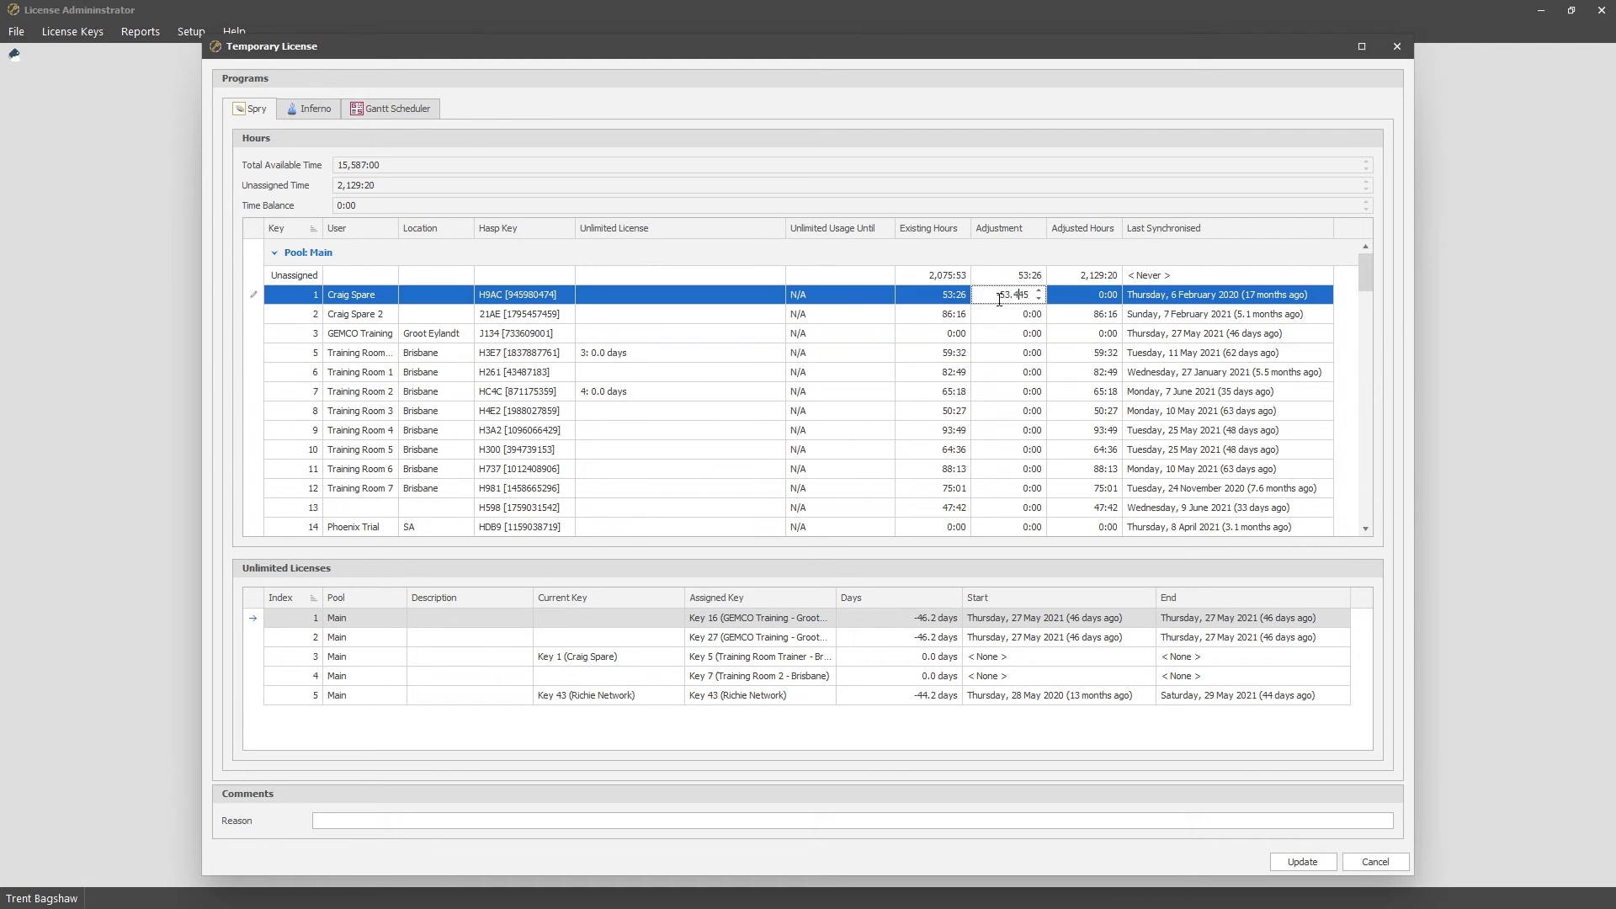
pyautogui.click(995, 373)
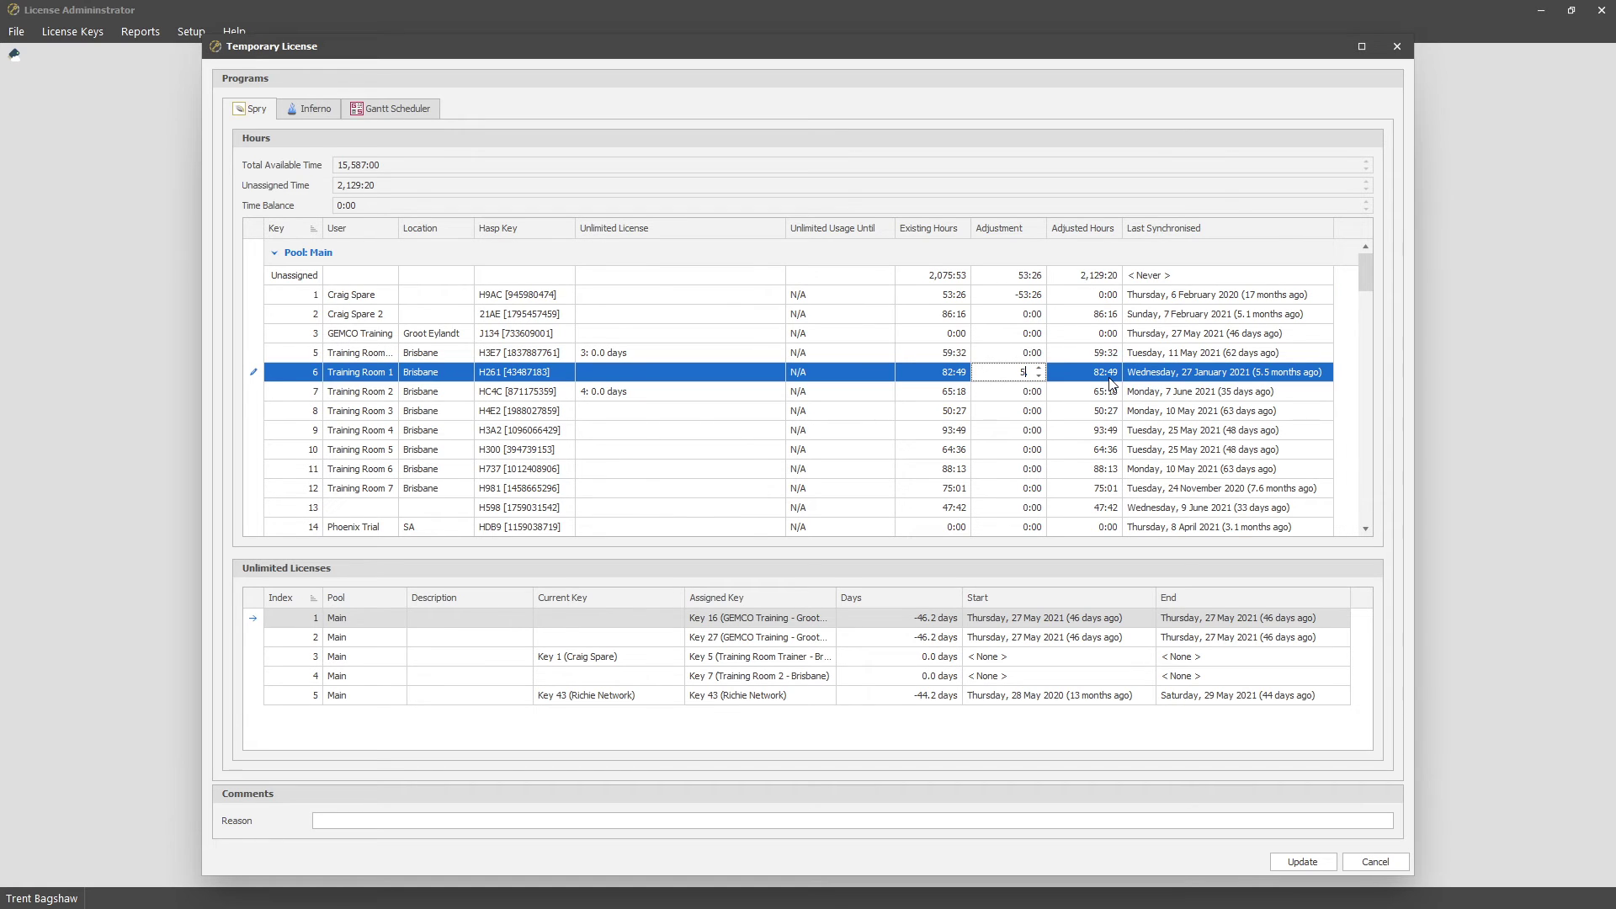
pyautogui.write('53.')
pyautogui.click(1022, 349)
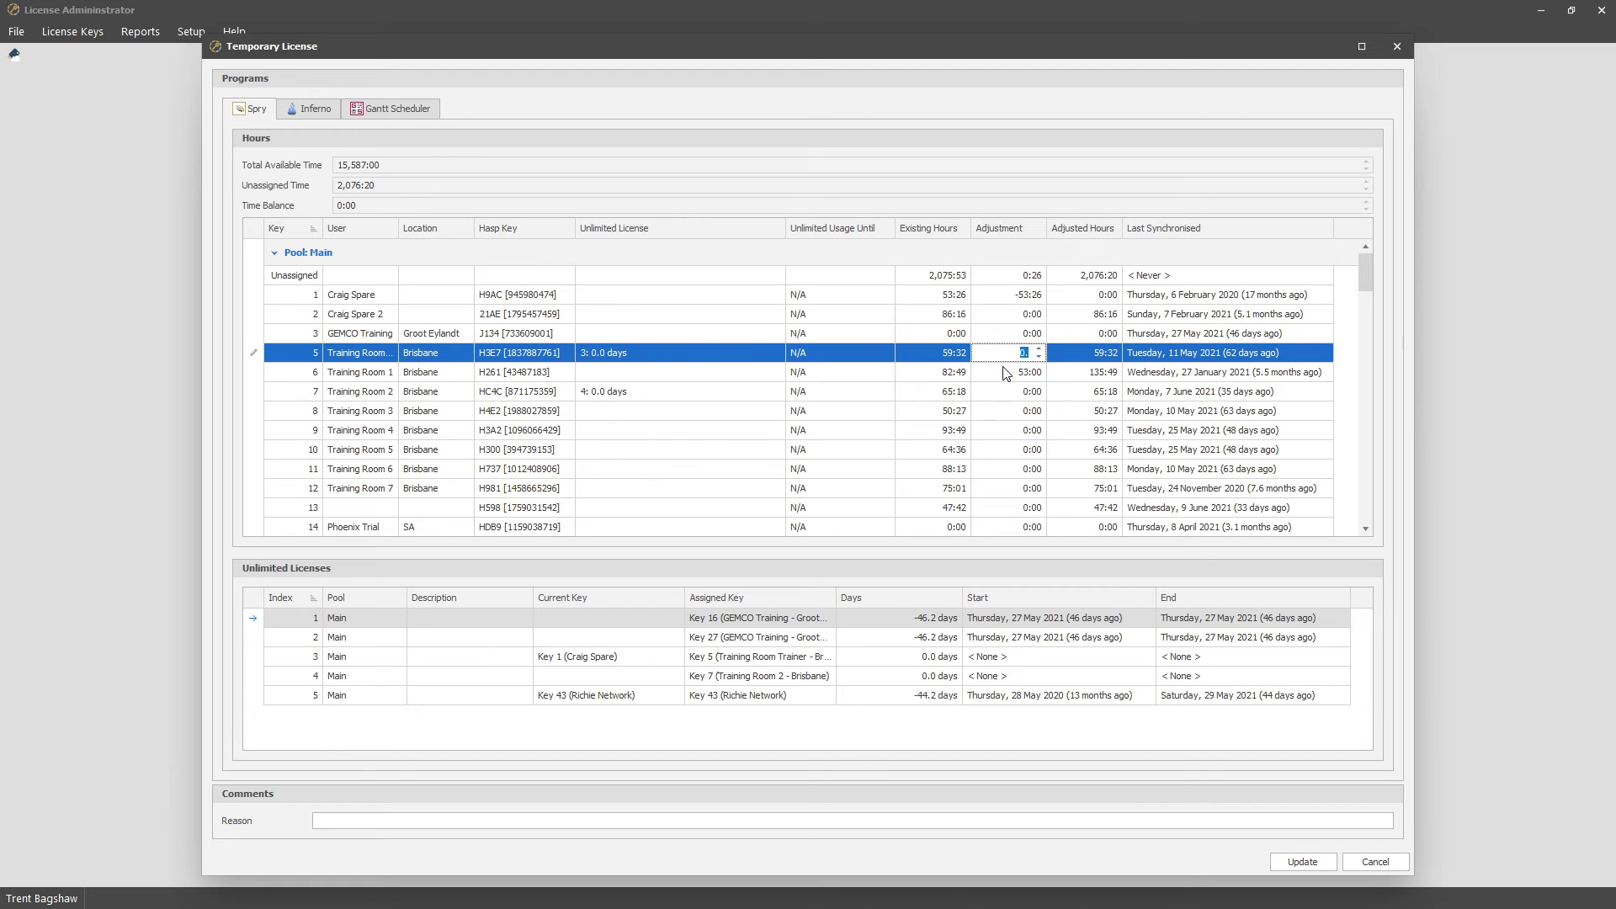
pyautogui.click(1007, 373)
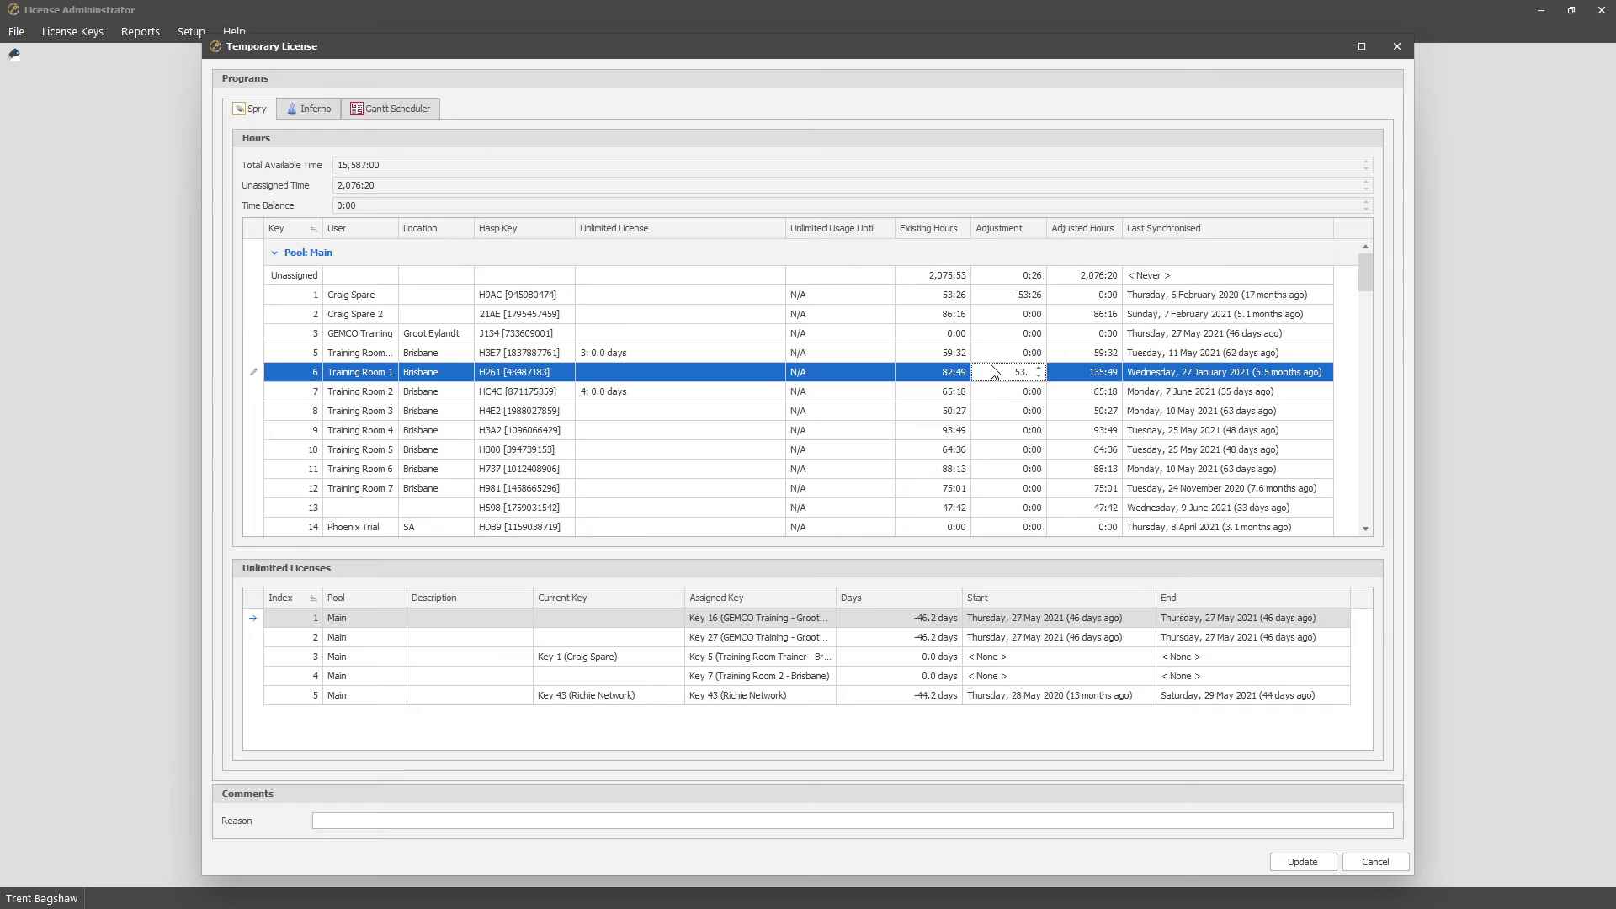
pyautogui.click(1093, 374)
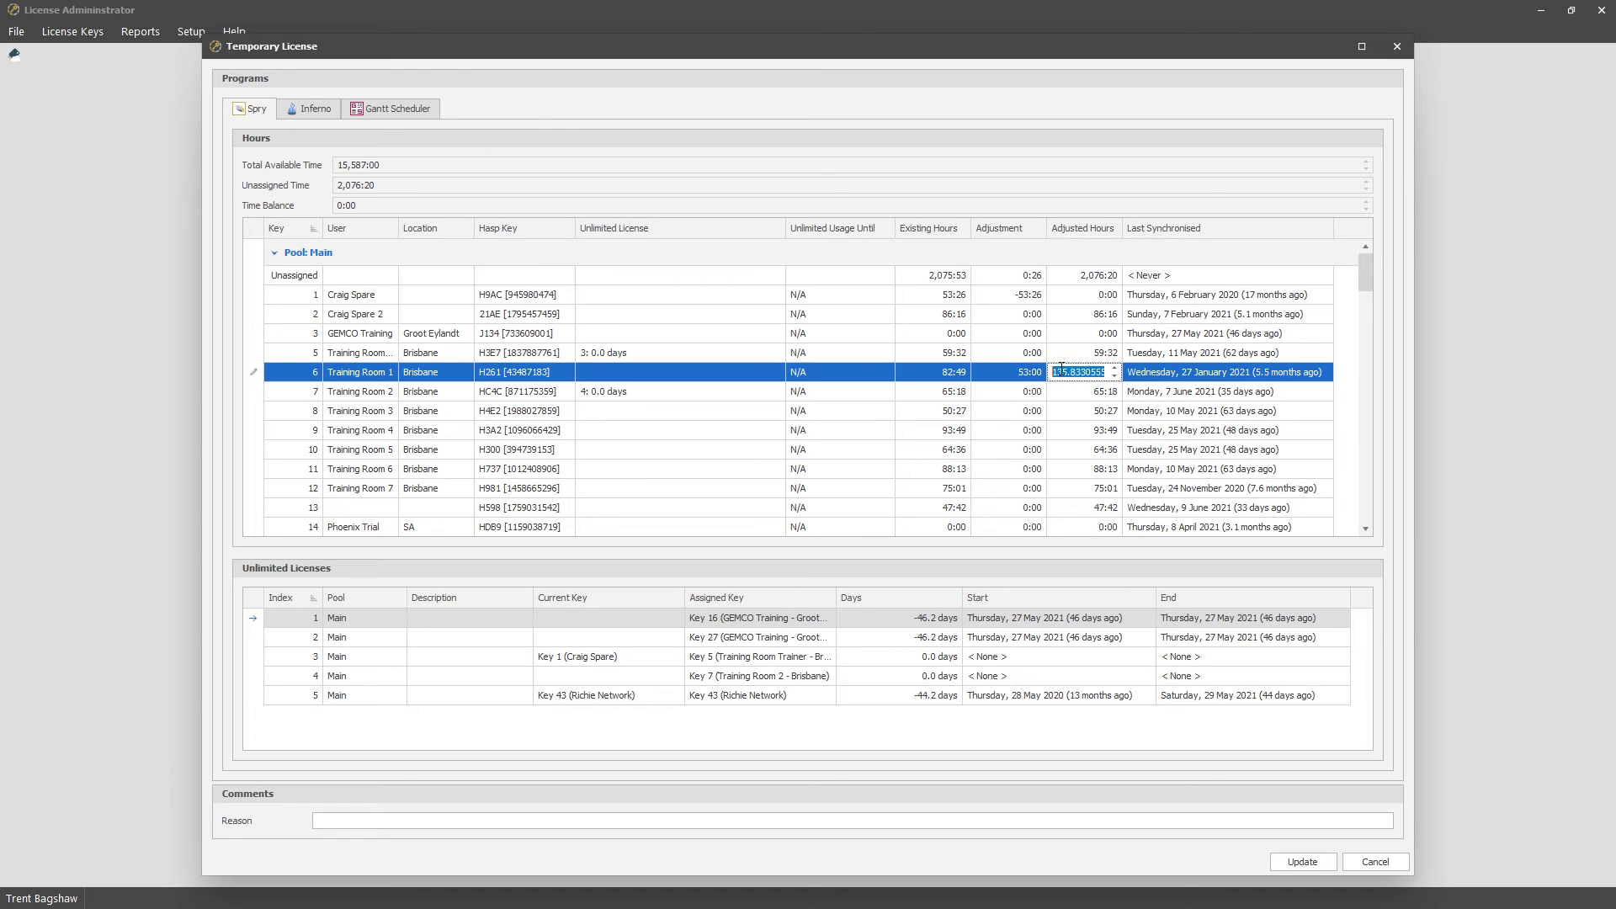
pyautogui.click(1005, 296)
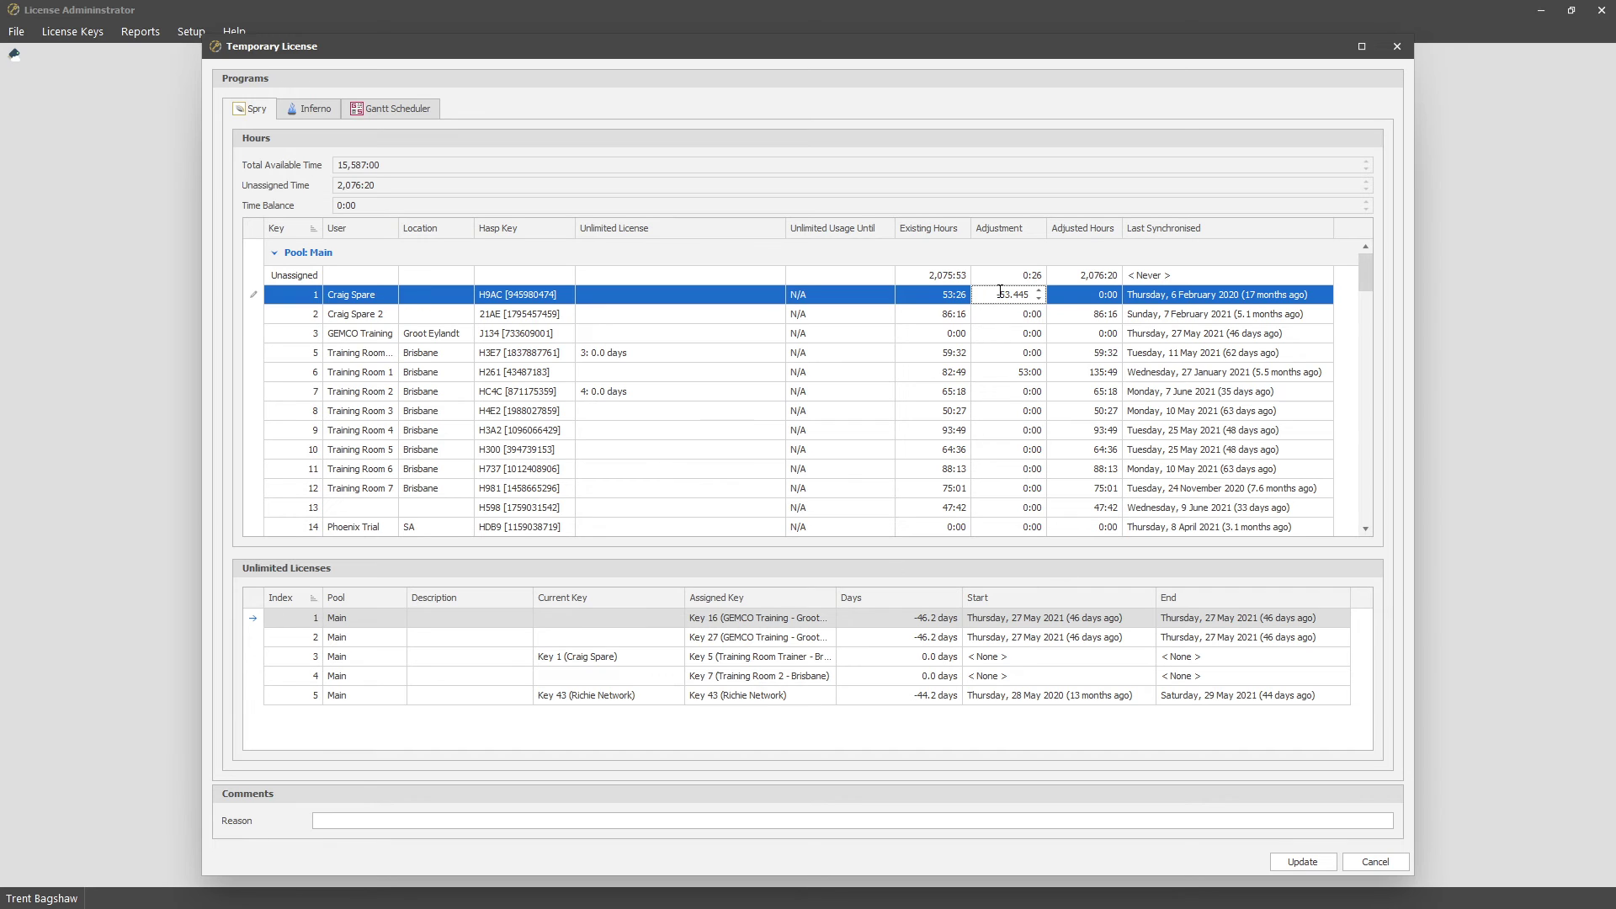
pyautogui.click(924, 294)
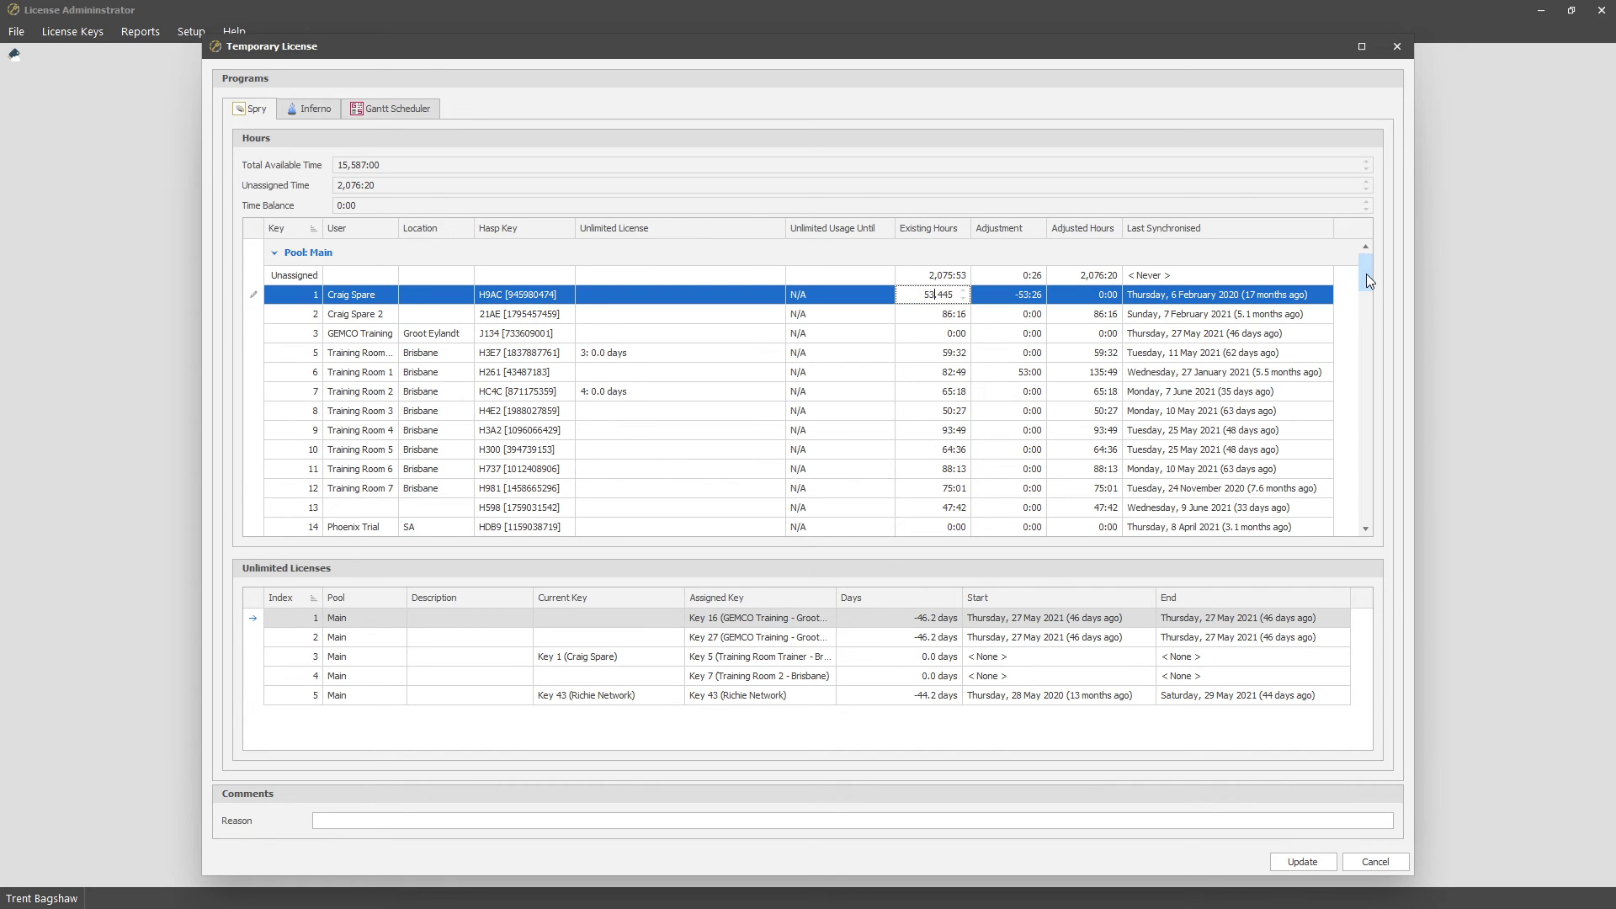